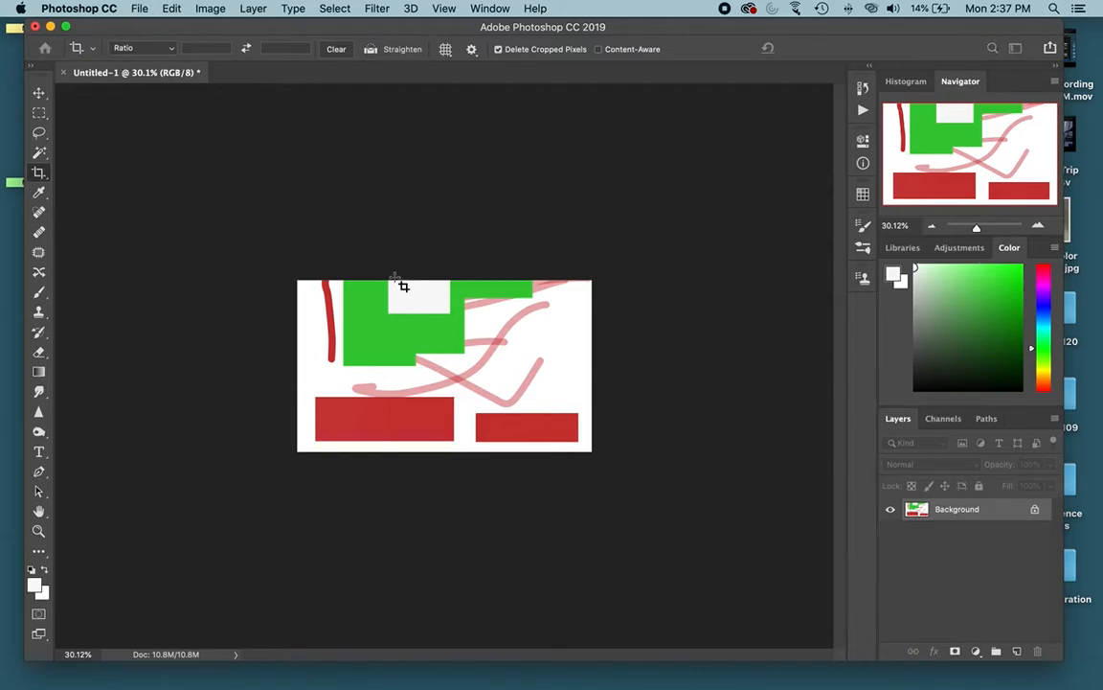
# Create a new Letter document, 8.5 x 11 inches at 300 pixels/inch in RGB Color with a white background
pyautogui.press('super+n')
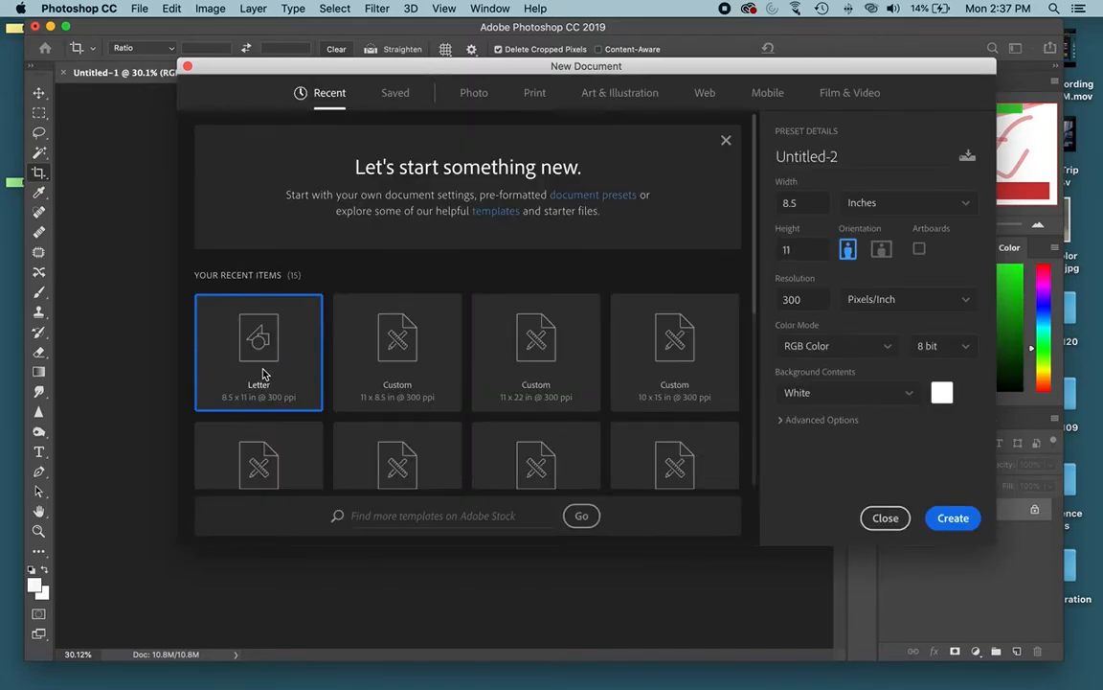
pyautogui.click(958, 518)
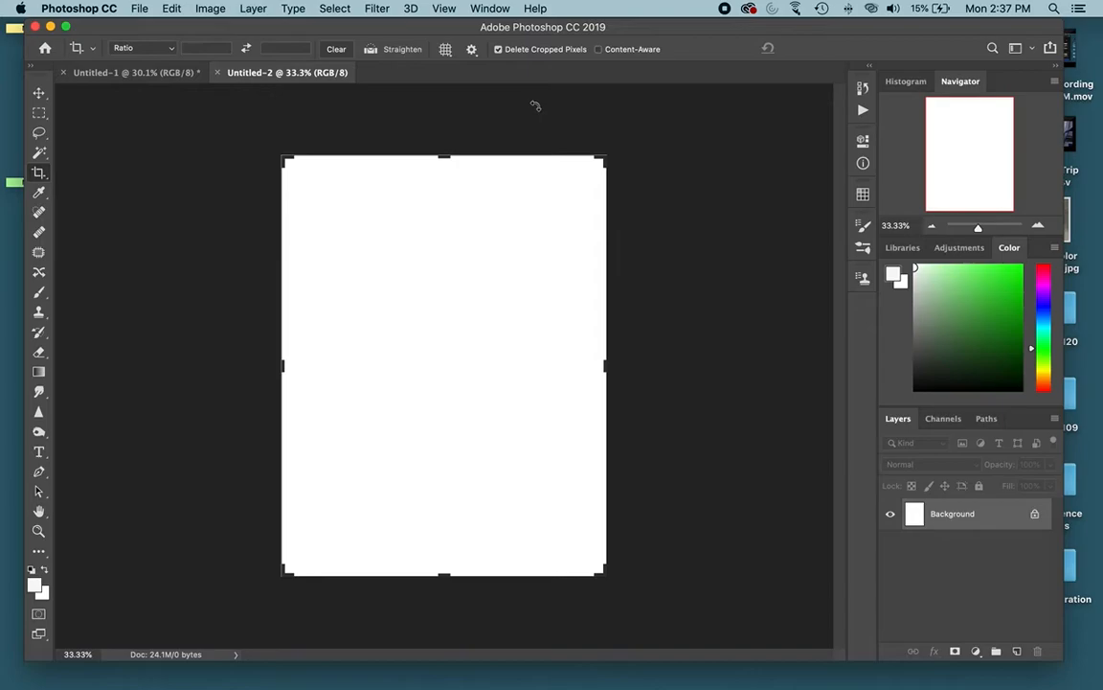
# Select a spiky, hand-like area in the upper half of the page with the Lasso tool in add-to-selection mode
pyautogui.click(39, 114)
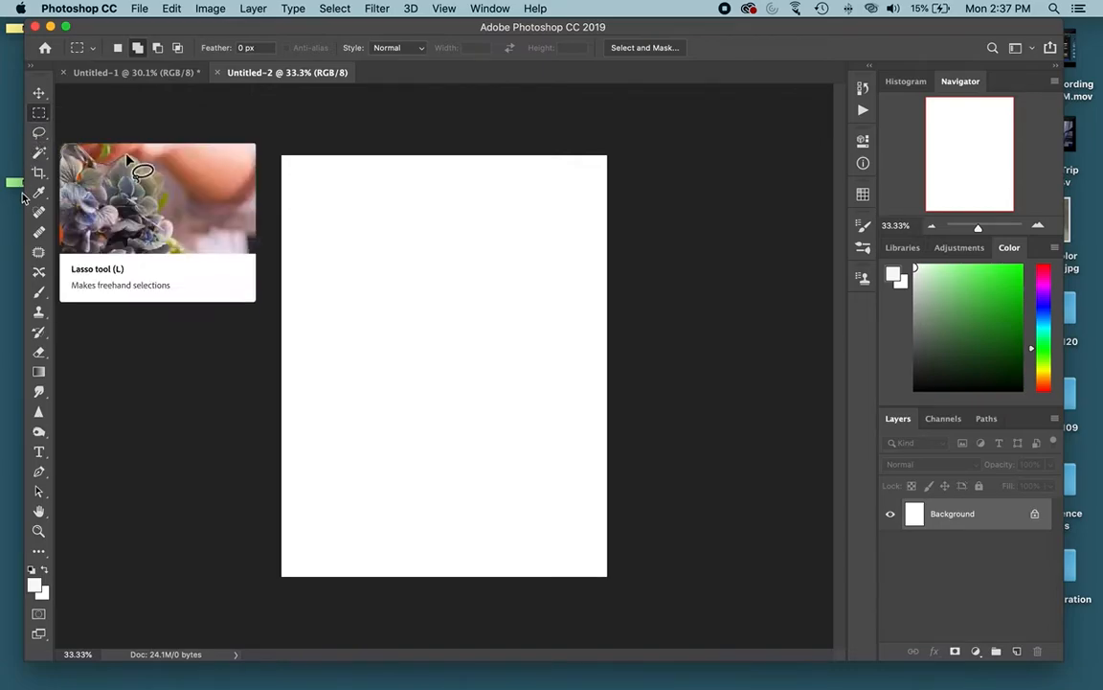
pyautogui.click(40, 134)
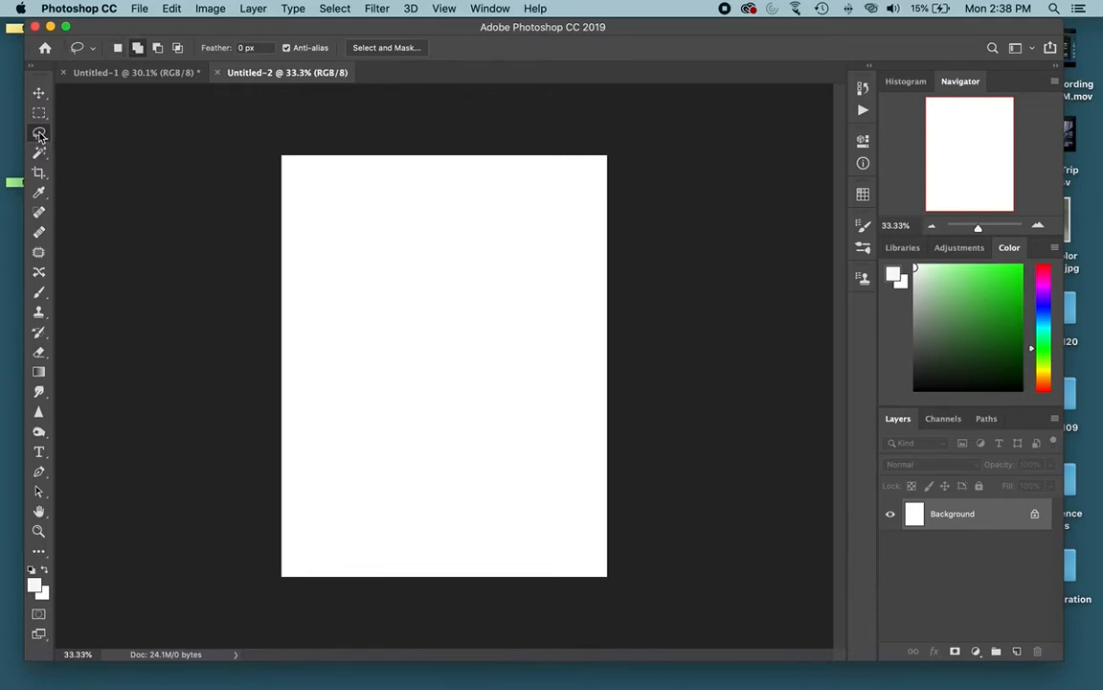
pyautogui.click(138, 48)
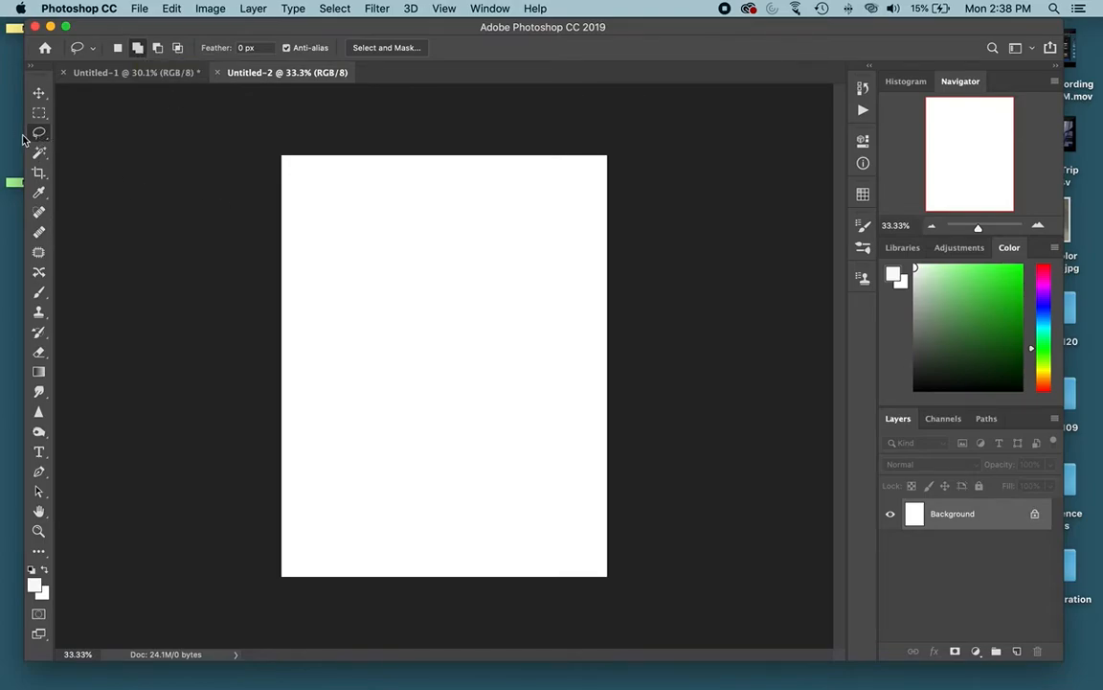
pyautogui.moveTo(352, 393)
pyautogui.mouseDown()
pyautogui.moveTo(314, 316)
pyautogui.moveTo(338, 344)
pyautogui.moveTo(347, 236)
pyautogui.moveTo(361, 340)
pyautogui.moveTo(383, 281)
pyautogui.moveTo(381, 327)
pyautogui.moveTo(470, 263)
pyautogui.moveTo(418, 340)
pyautogui.moveTo(525, 317)
pyautogui.moveTo(417, 395)
pyautogui.moveTo(395, 426)
pyautogui.moveTo(356, 398)
pyautogui.mouseUp()
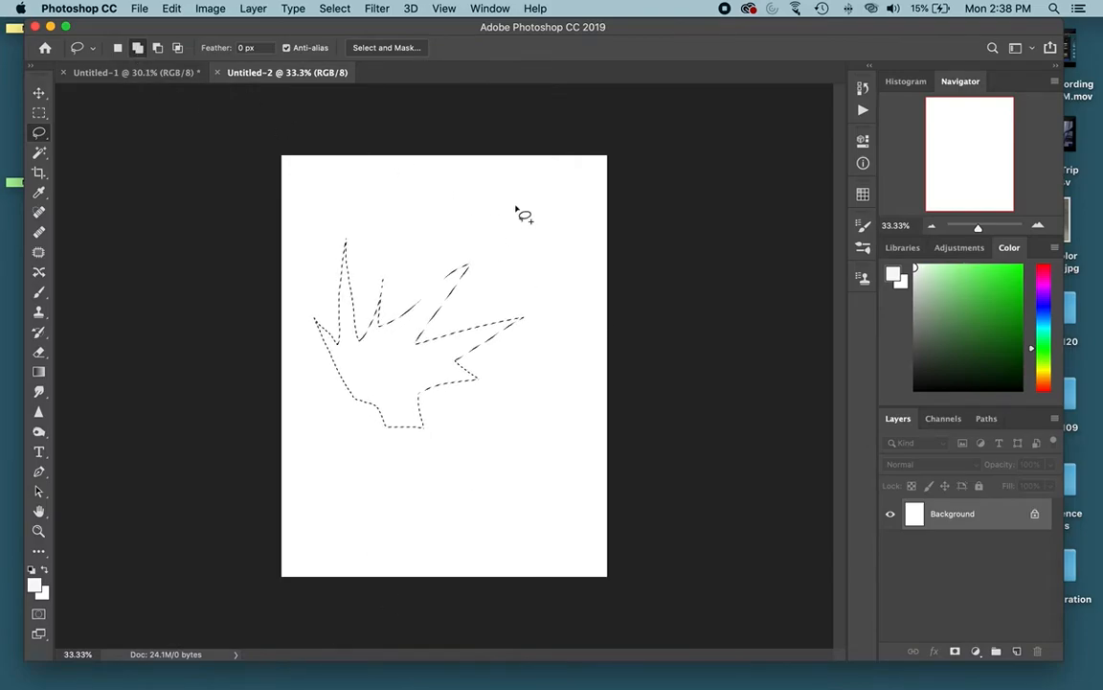
# Add several small rounded freehand areas to the selection above and beside the spiky shape, one overlapping a spike tip
pyautogui.moveTo(394, 180)
pyautogui.mouseDown()
pyautogui.moveTo(404, 214)
pyautogui.moveTo(393, 184)
pyautogui.mouseUp()
pyautogui.moveTo(529, 184)
pyautogui.mouseDown()
pyautogui.moveTo(546, 196)
pyautogui.moveTo(539, 187)
pyautogui.mouseUp()
pyautogui.moveTo(574, 262)
pyautogui.mouseDown()
pyautogui.moveTo(574, 286)
pyautogui.moveTo(567, 264)
pyautogui.mouseUp()
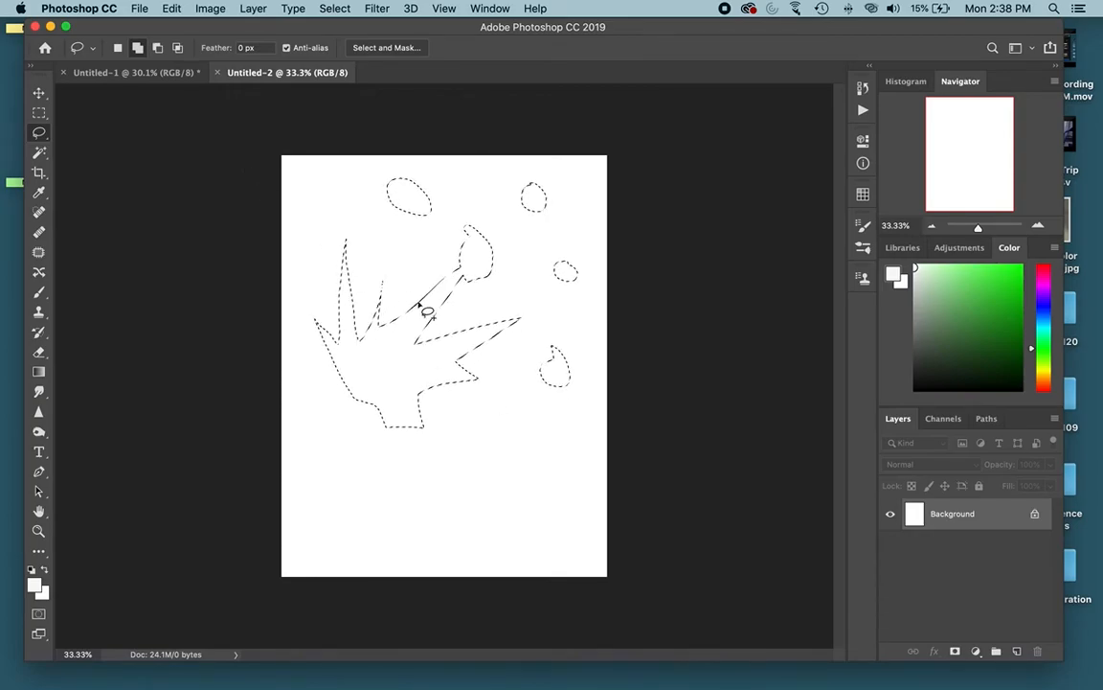
pyautogui.moveTo(473, 380); pyautogui.dragTo(468, 375)
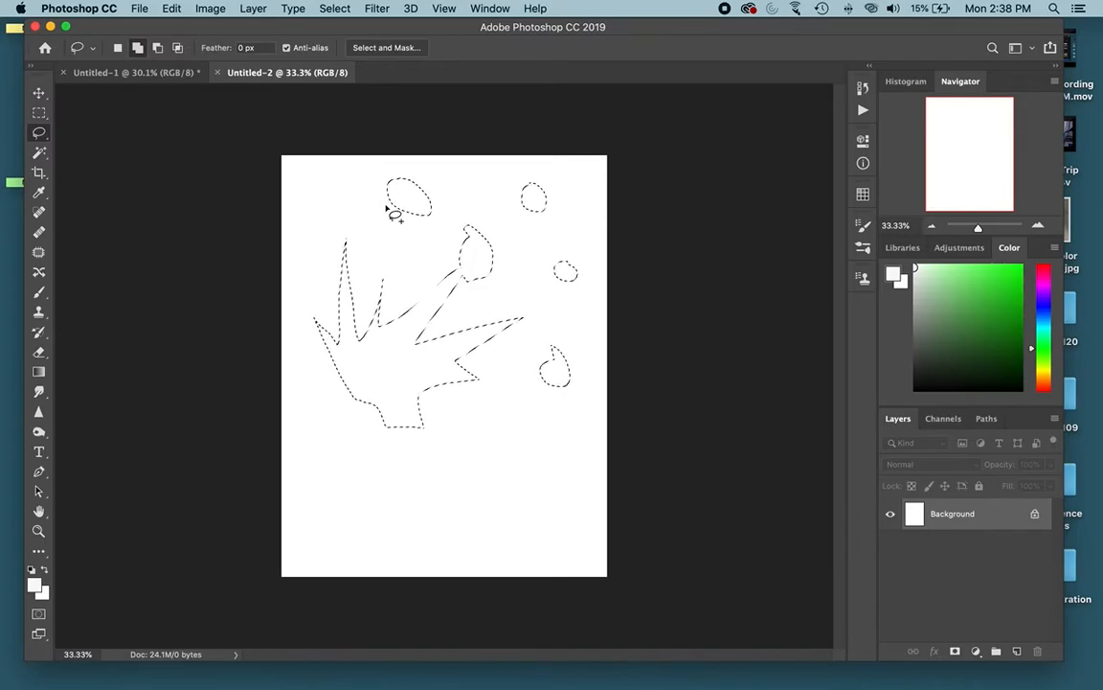
# Fill the selected areas with bright green (#2ae336) using the Paint Bucket at 26% opacity, applying the fill twice
pyautogui.click(40, 554)
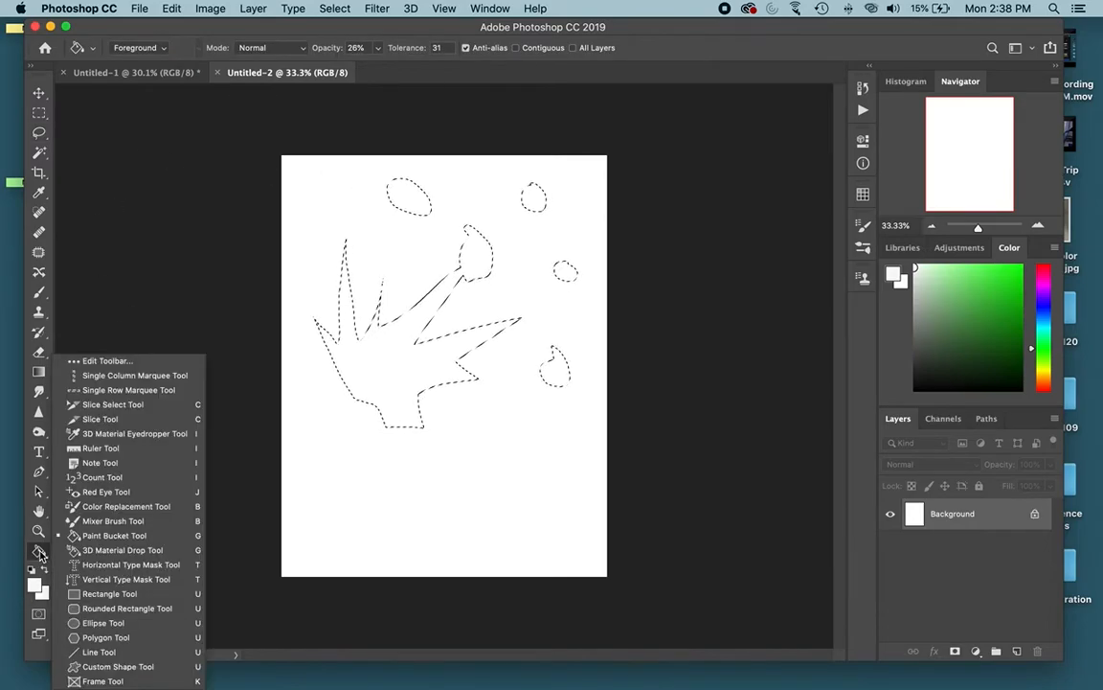
pyautogui.click(39, 177)
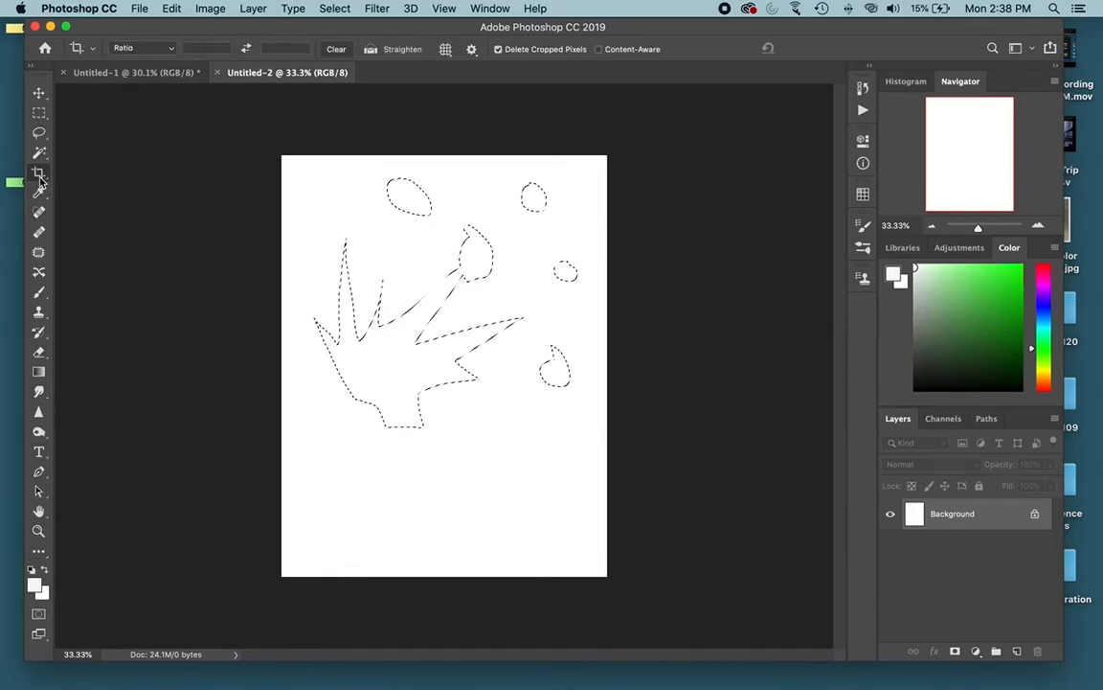
pyautogui.click(39, 93)
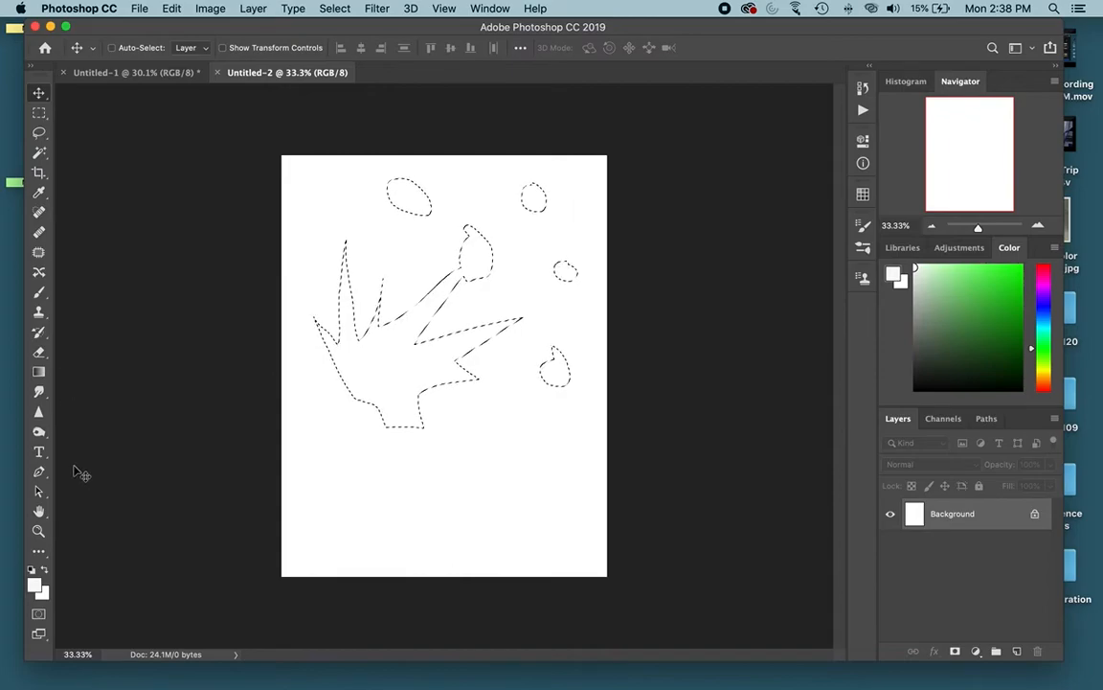
pyautogui.click(43, 556)
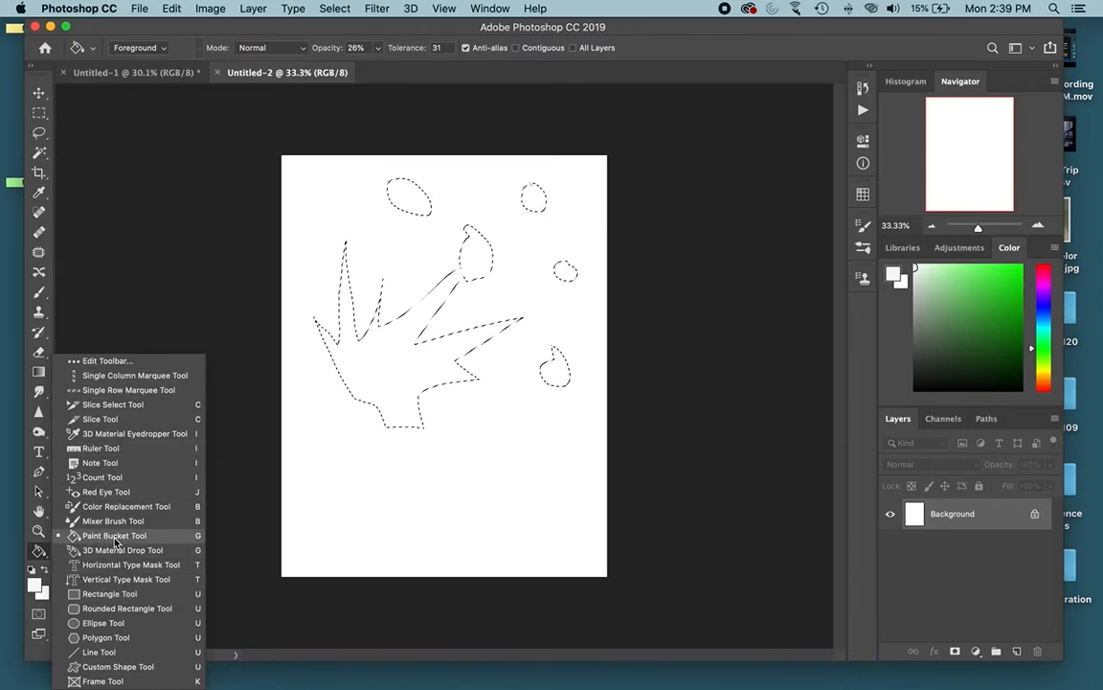
pyautogui.click(36, 552)
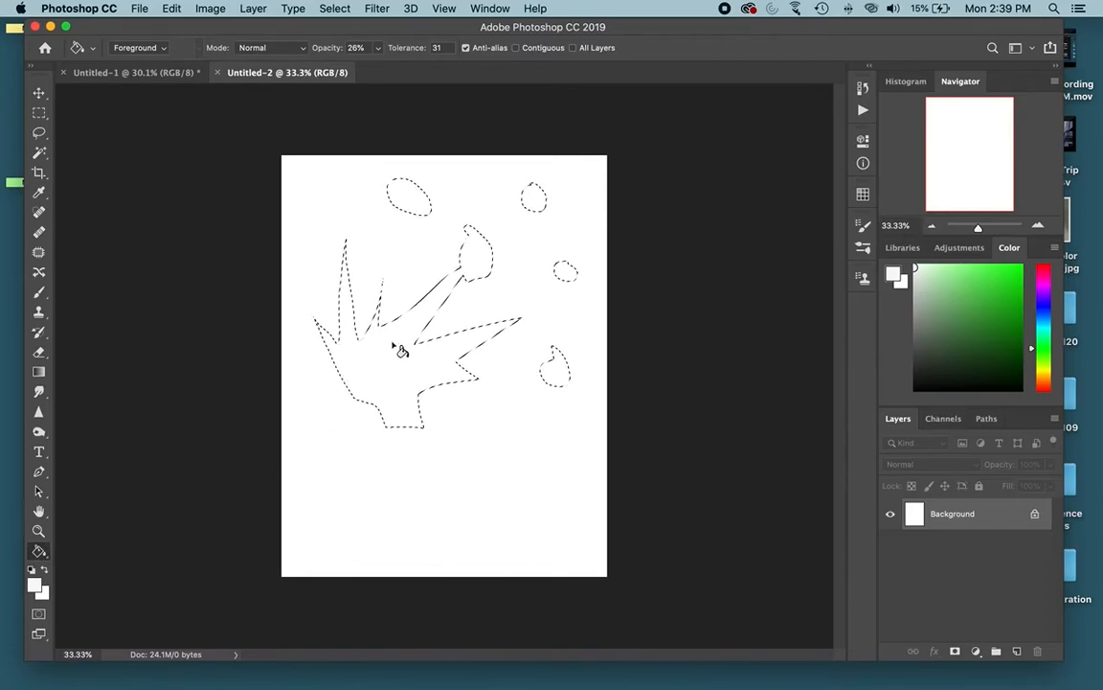
pyautogui.moveTo(1044, 328)
pyautogui.mouseDown()
pyautogui.moveTo(1044, 301)
pyautogui.moveTo(1037, 380)
pyautogui.moveTo(1044, 287)
pyautogui.moveTo(1044, 345)
pyautogui.mouseUp()
pyautogui.click(1017, 266)
pyautogui.click(444, 375)
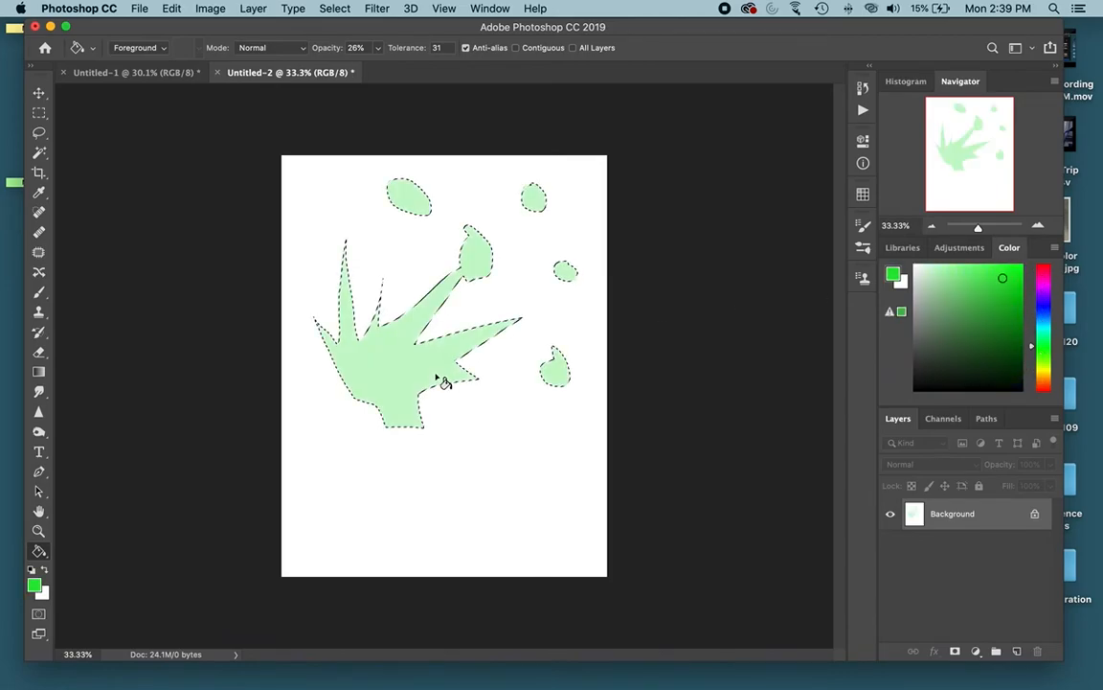
pyautogui.click(421, 373)
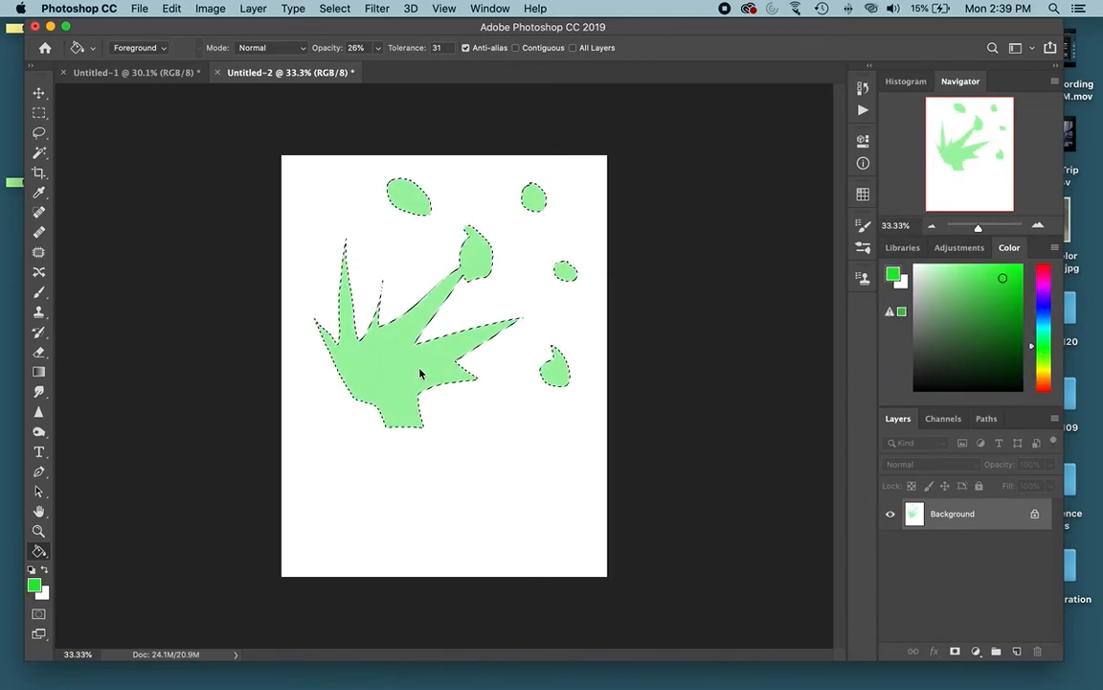
pyautogui.click(377, 48)
pyautogui.click(366, 30)
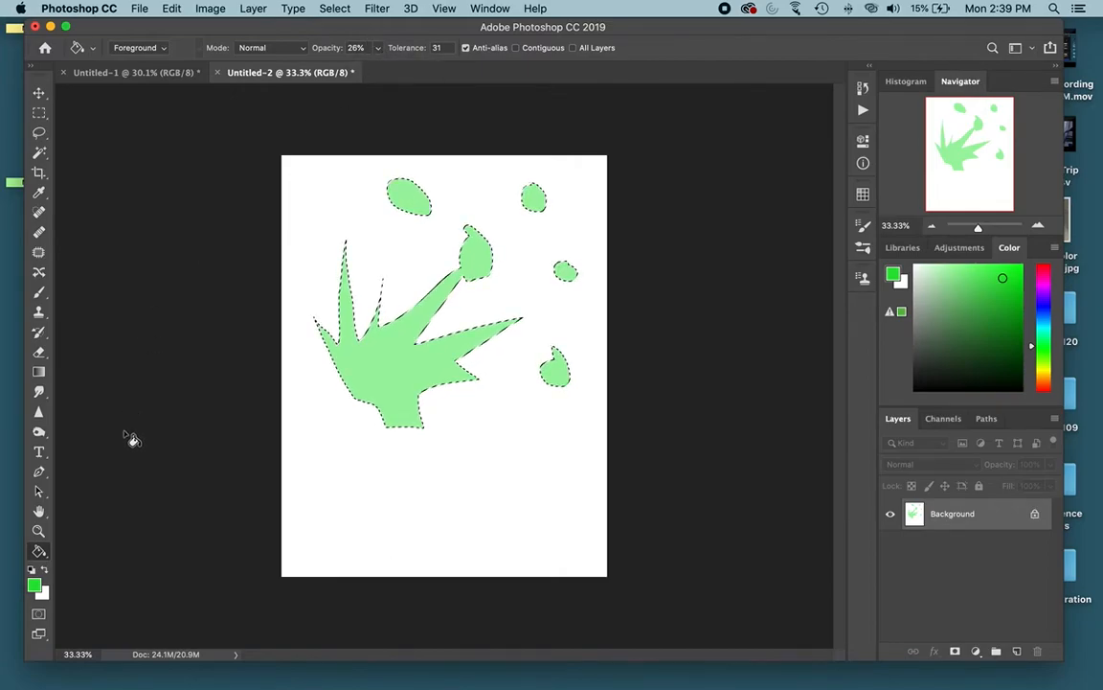
# Set the foreground color to red (#f50909) and fill the selected areas repeatedly at 26% opacity until they are solid red
pyautogui.click(33, 585)
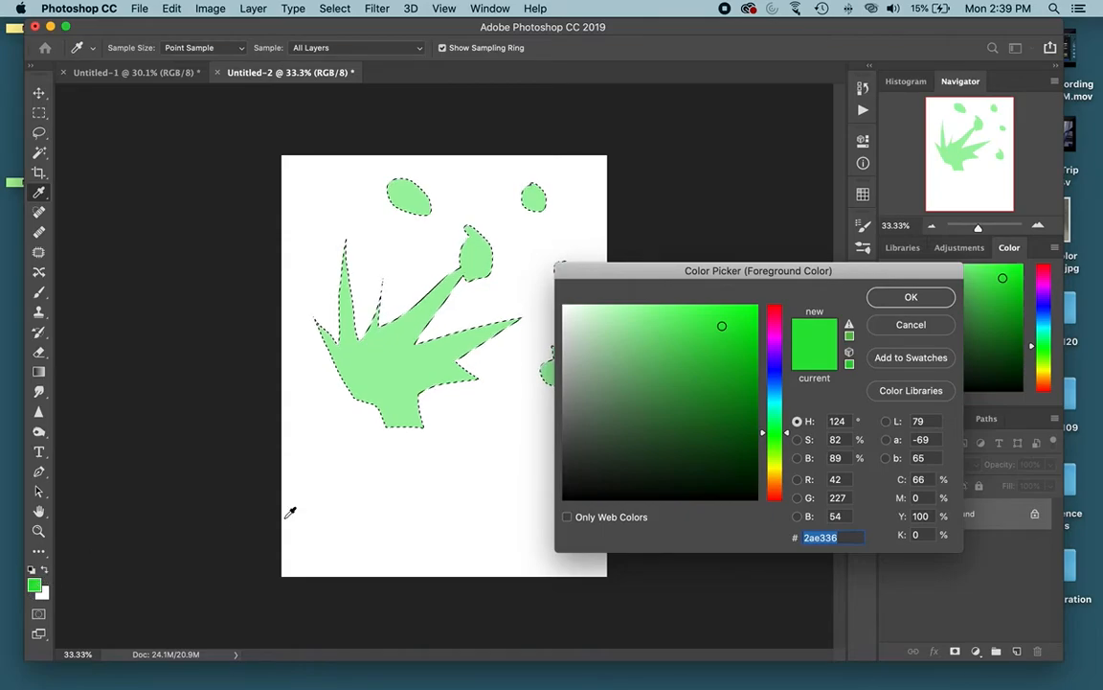
pyautogui.click(774, 483)
pyautogui.click(776, 499)
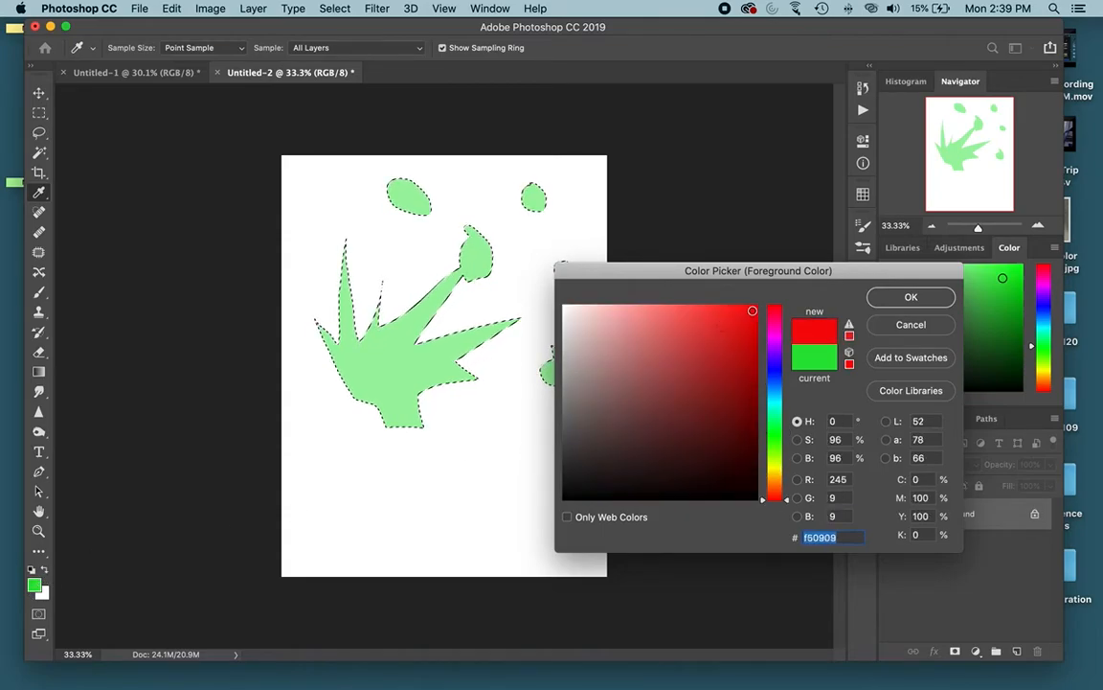
pyautogui.click(911, 297)
pyautogui.click(404, 364)
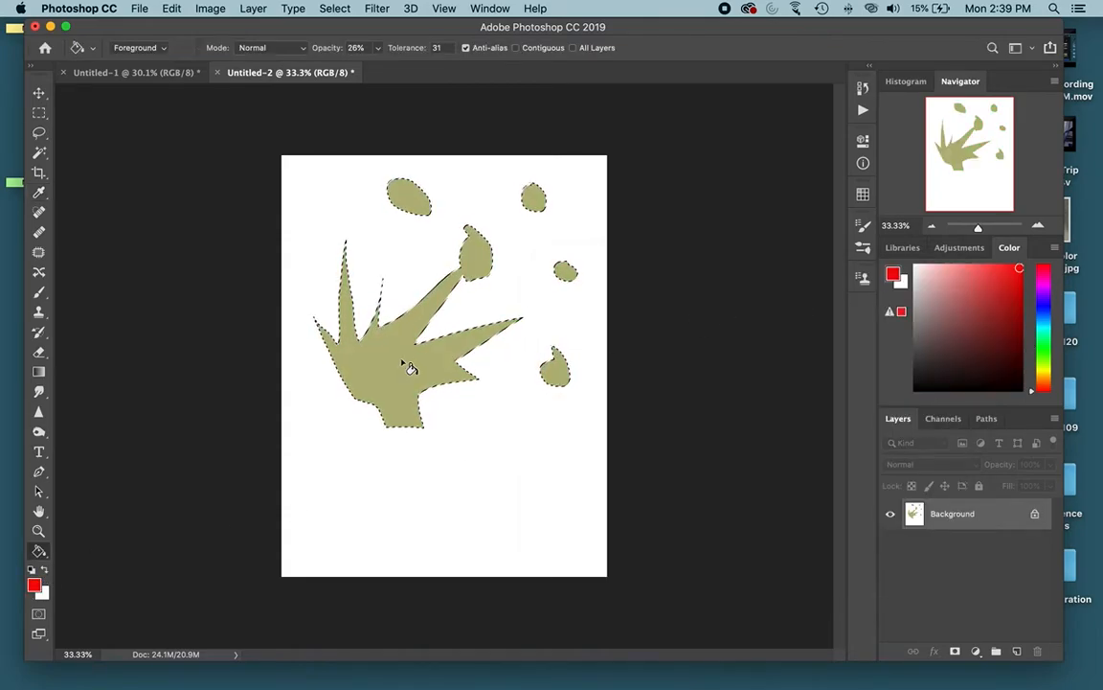
pyautogui.click(403, 364)
pyautogui.click(402, 364)
pyautogui.click(404, 364)
pyautogui.click(404, 363)
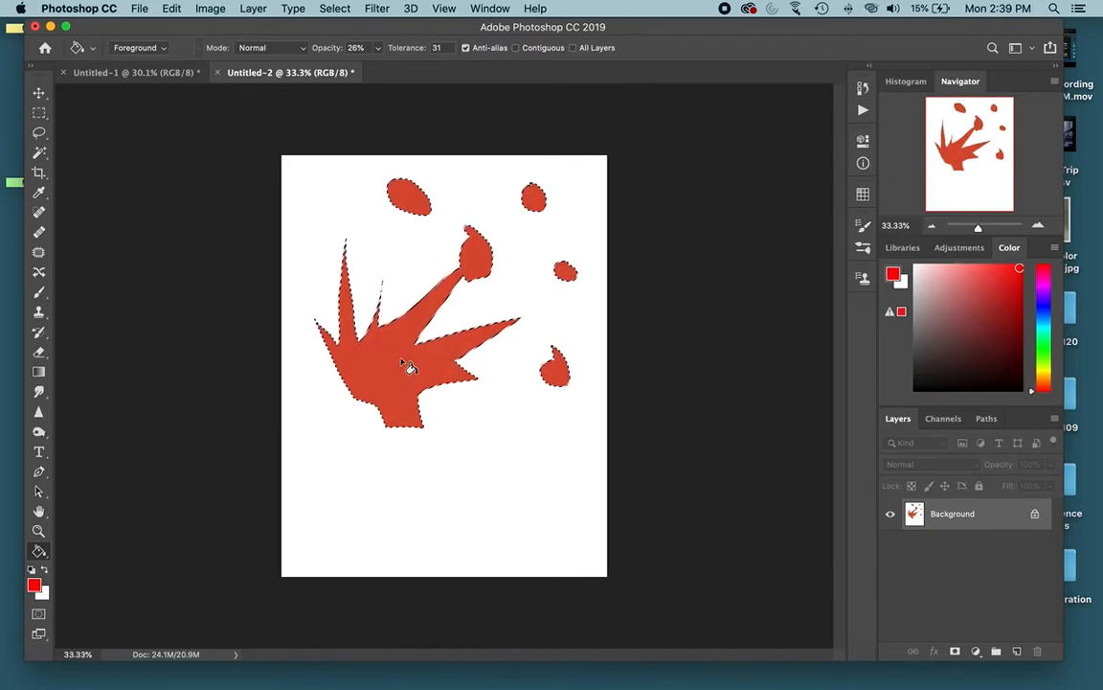
pyautogui.click(406, 365)
pyautogui.click(407, 366)
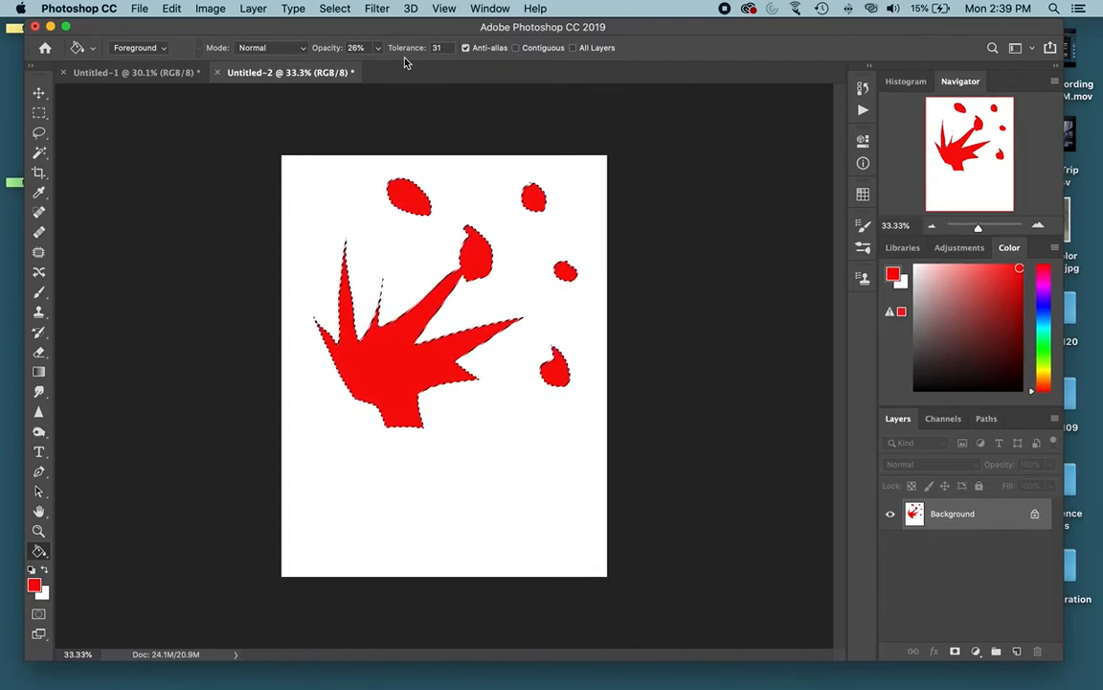
# Set the Paint Bucket opacity to 36% and fill the selected areas with bright blue
pyautogui.click(378, 47)
pyautogui.moveTo(377, 66); pyautogui.dragTo(439, 68)
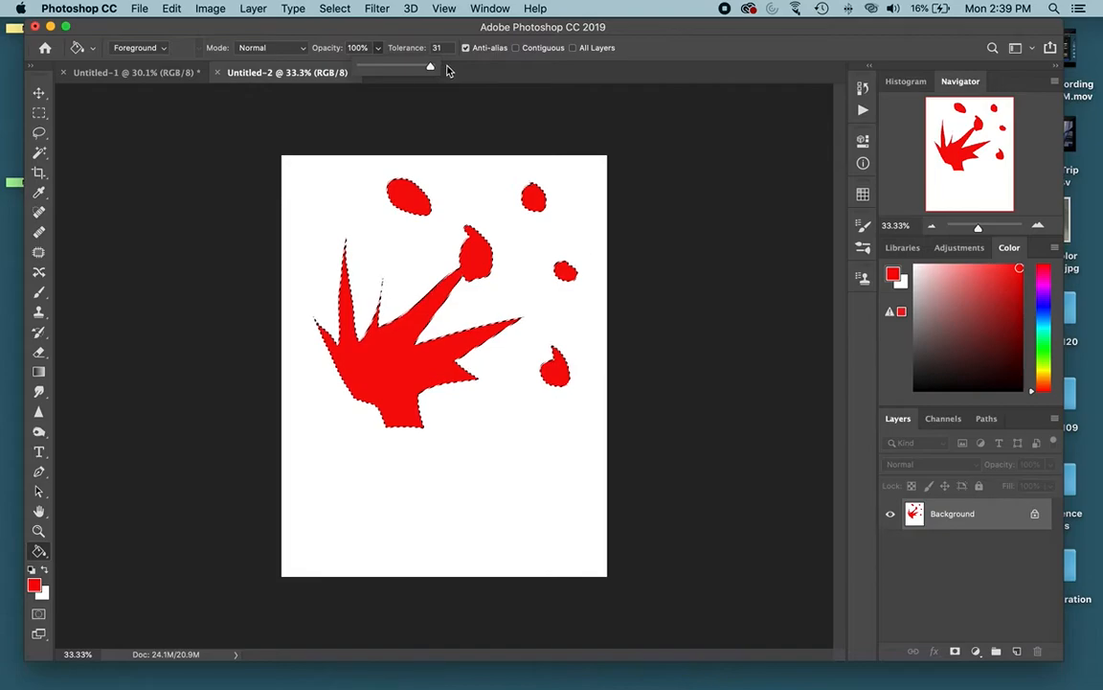
pyautogui.moveTo(430, 66); pyautogui.dragTo(385, 66)
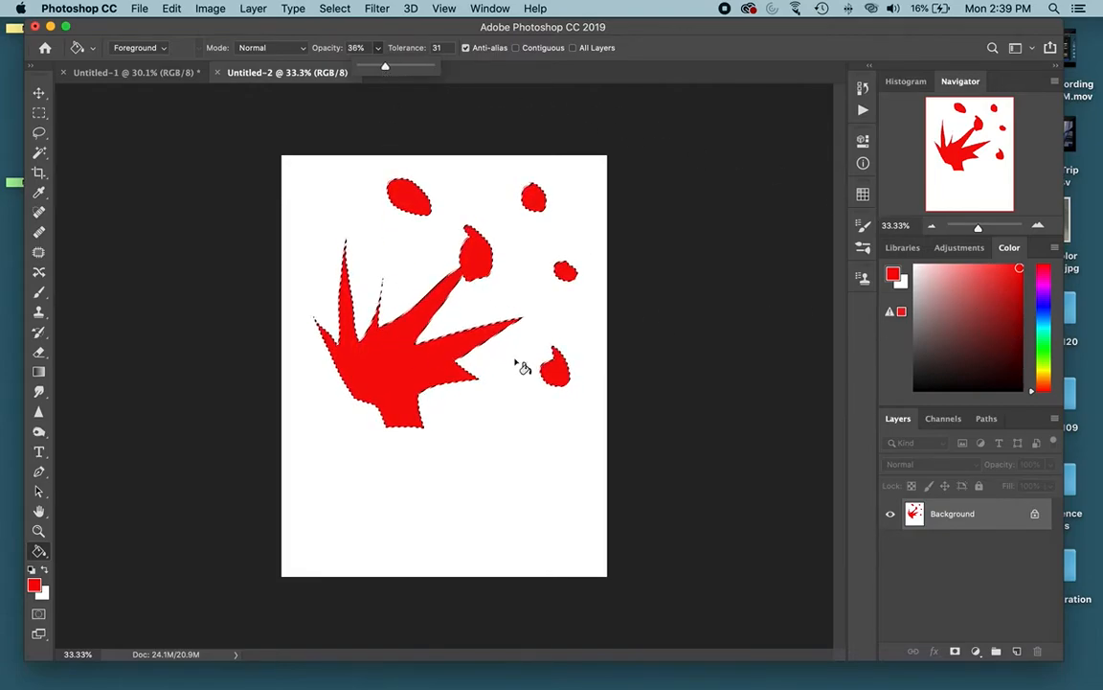
pyautogui.click(1044, 313)
pyautogui.click(422, 435)
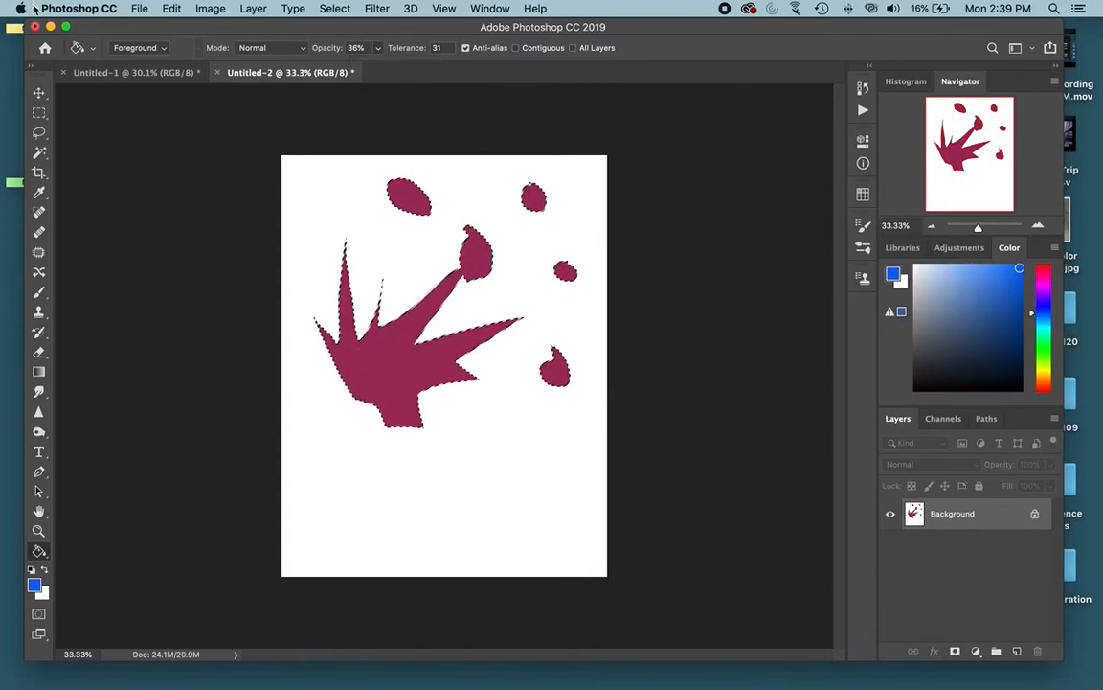
# Refill the selected areas with a lighter blue at 100% opacity and deselect them
pyautogui.click(376, 53)
pyautogui.moveTo(348, 68); pyautogui.dragTo(501, 66)
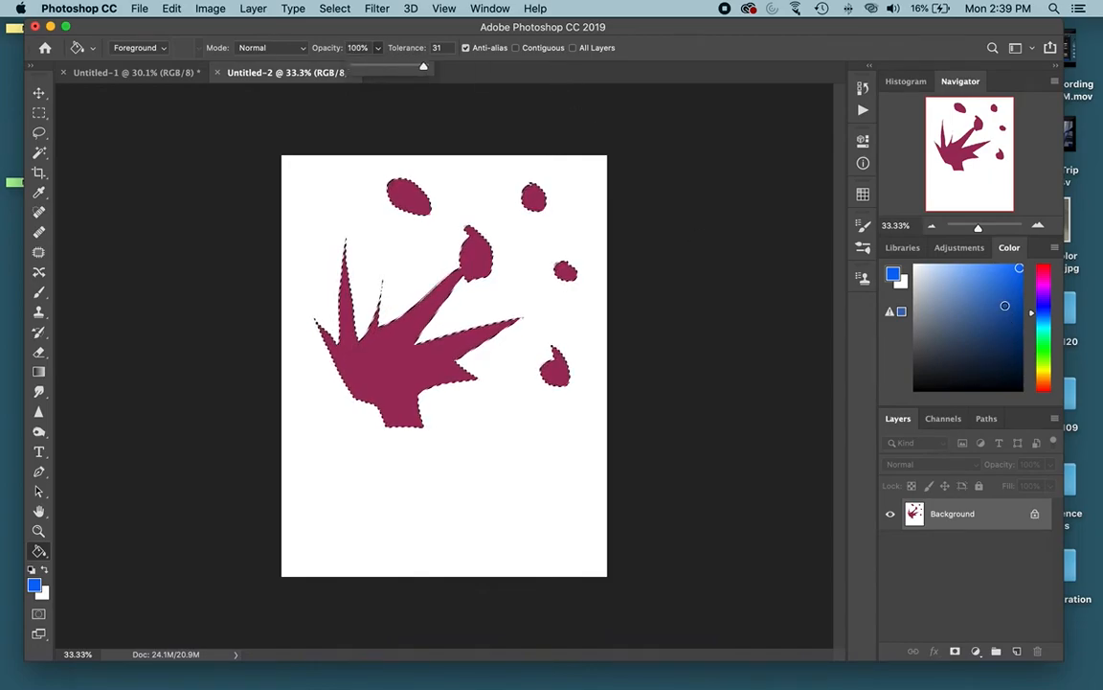
pyautogui.click(401, 356)
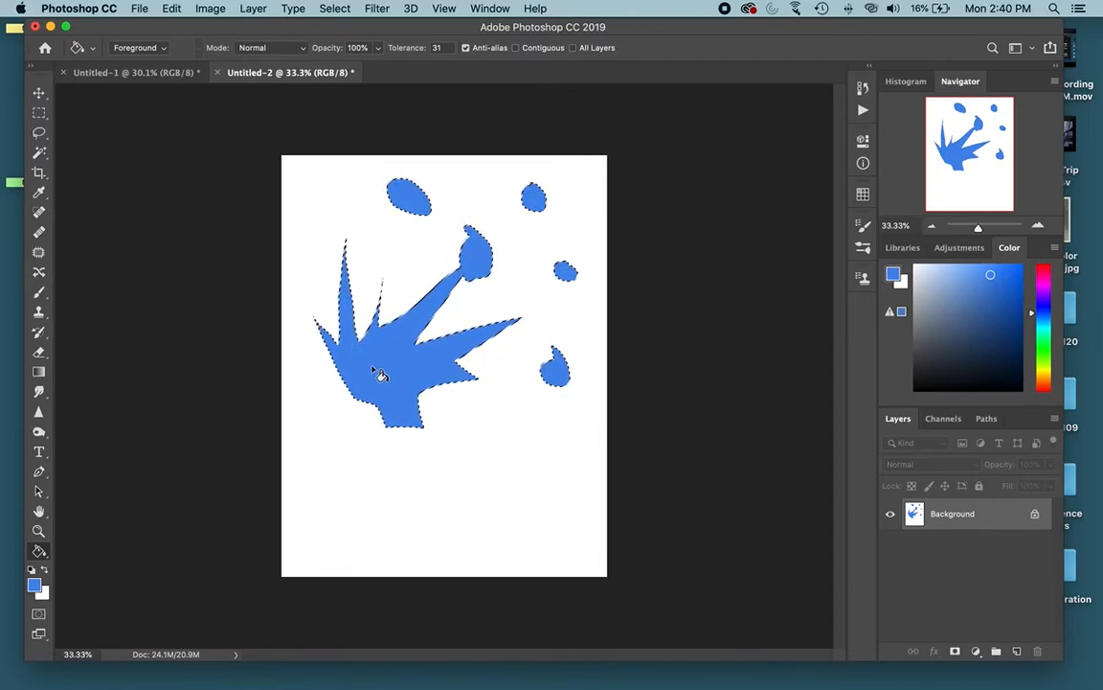
pyautogui.click(337, 8)
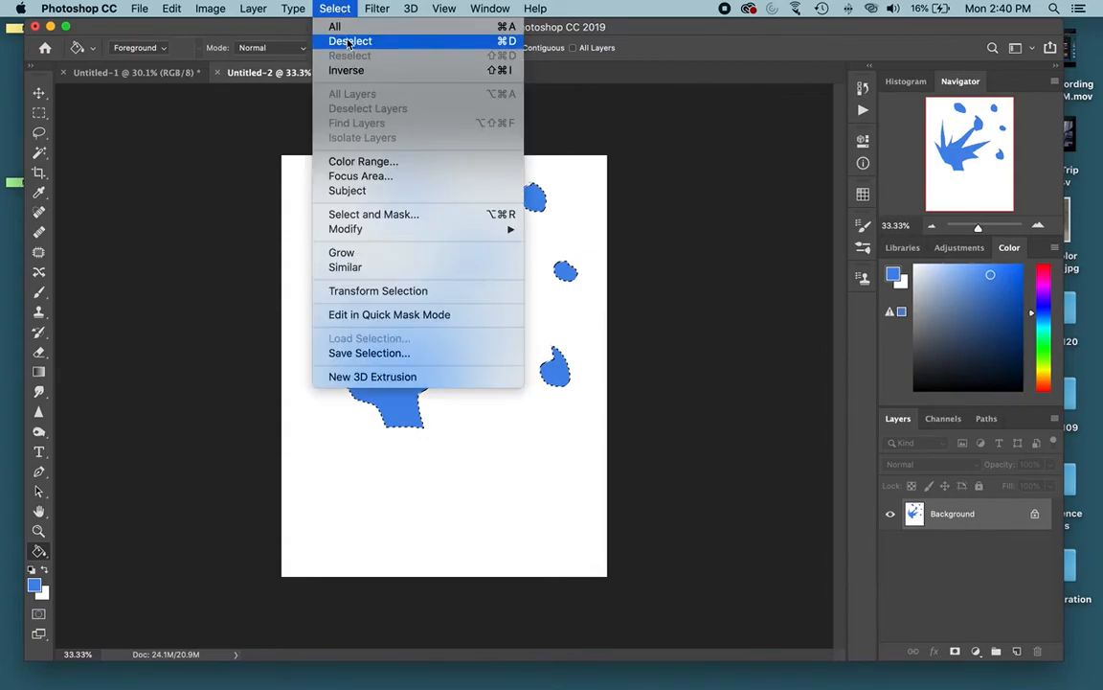
pyautogui.click(349, 41)
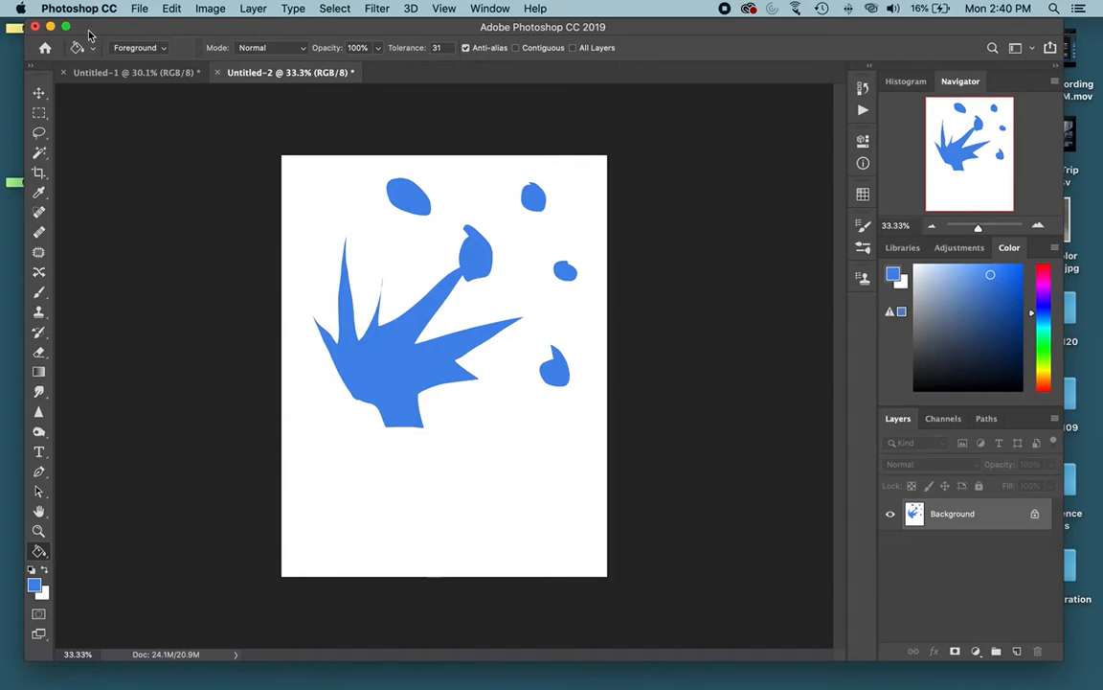
# Outline a closed jagged, mountain-like selection across the lower part of the page with the Polygonal Lasso tool
pyautogui.click(39, 133)
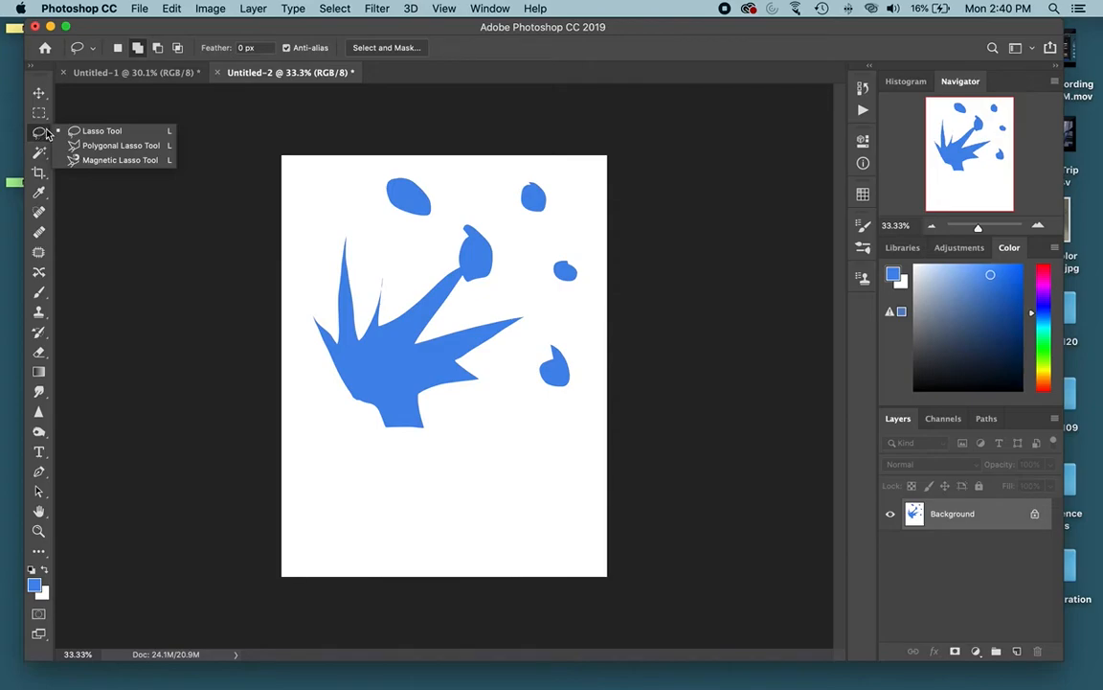
pyautogui.click(131, 149)
pyautogui.click(360, 550)
pyautogui.click(337, 506)
pyautogui.click(400, 544)
pyautogui.click(350, 464)
pyautogui.click(414, 514)
pyautogui.click(490, 433)
pyautogui.click(467, 491)
pyautogui.click(532, 438)
pyautogui.click(531, 475)
pyautogui.click(590, 420)
pyautogui.click(574, 563)
pyautogui.click(491, 505)
pyautogui.click(451, 518)
pyautogui.click(449, 500)
pyautogui.click(438, 539)
pyautogui.click(404, 557)
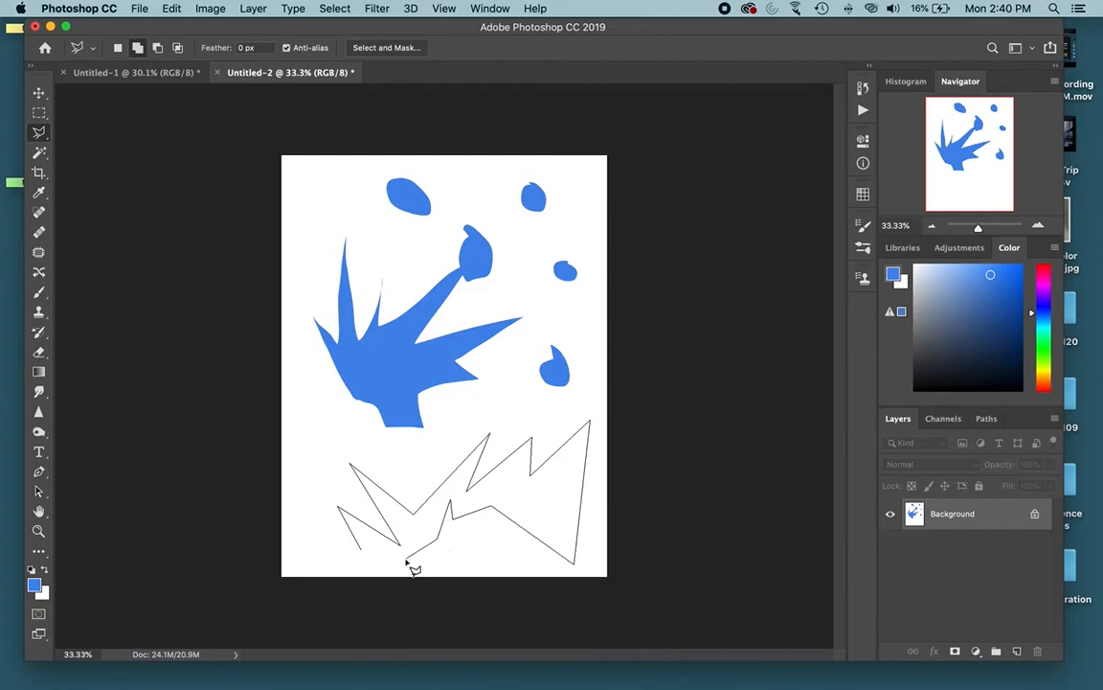
pyautogui.click(335, 568)
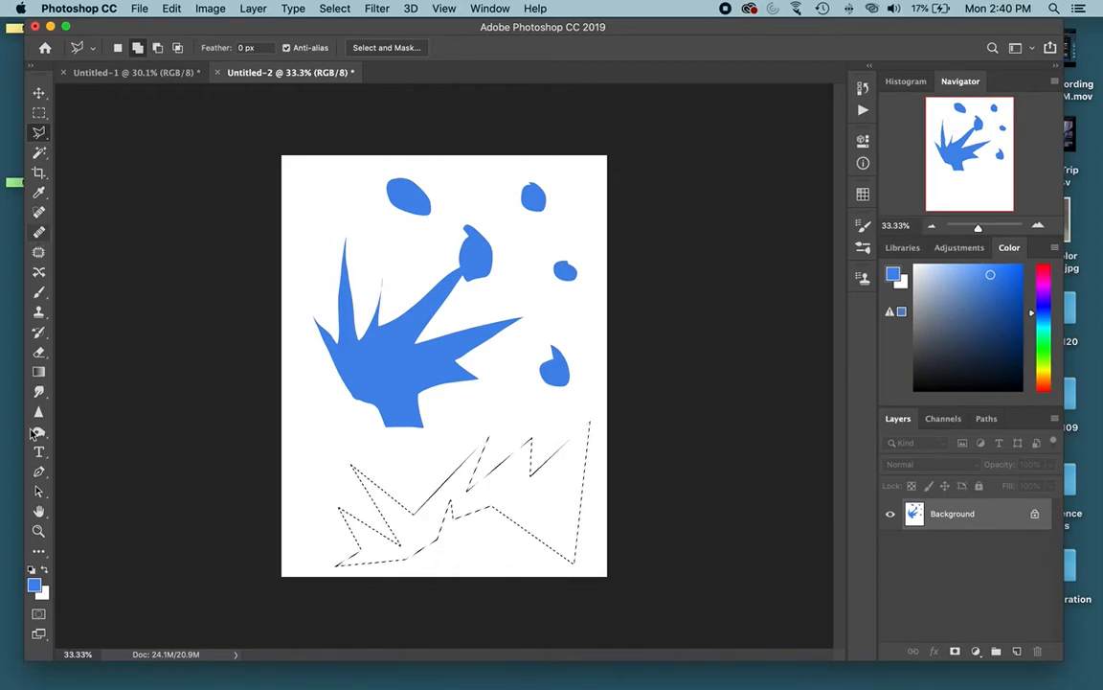
# Fill the jagged selection with the current blue using the Paint Bucket and recolor it bright green
pyautogui.press('g')
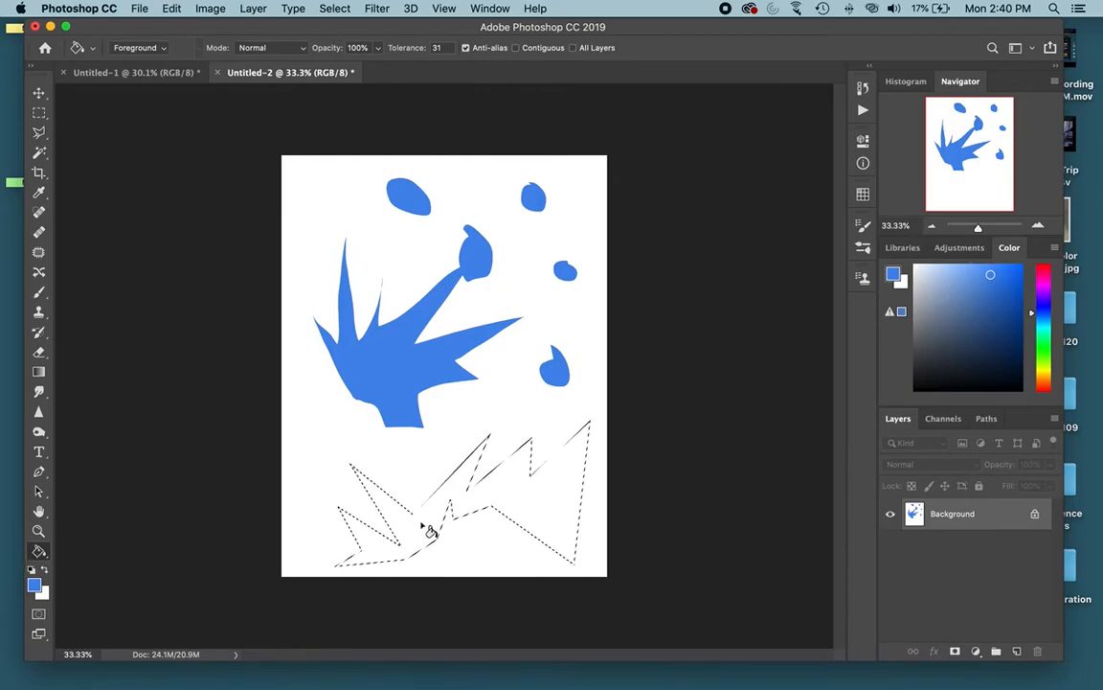
pyautogui.click(428, 530)
pyautogui.click(1044, 357)
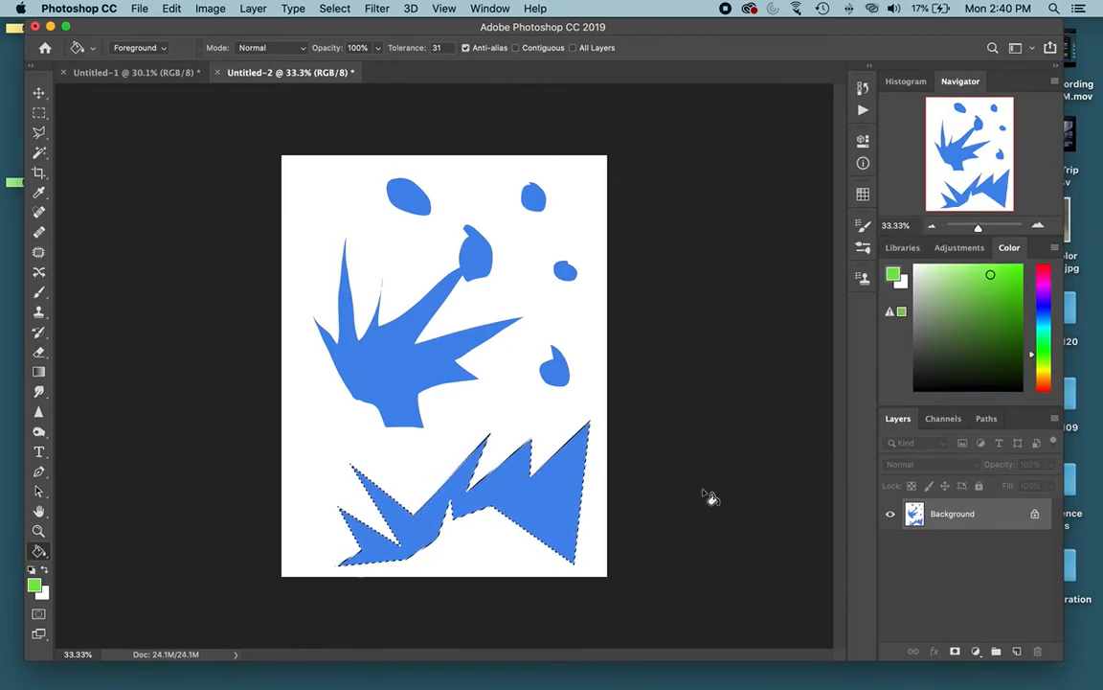
pyautogui.click(525, 515)
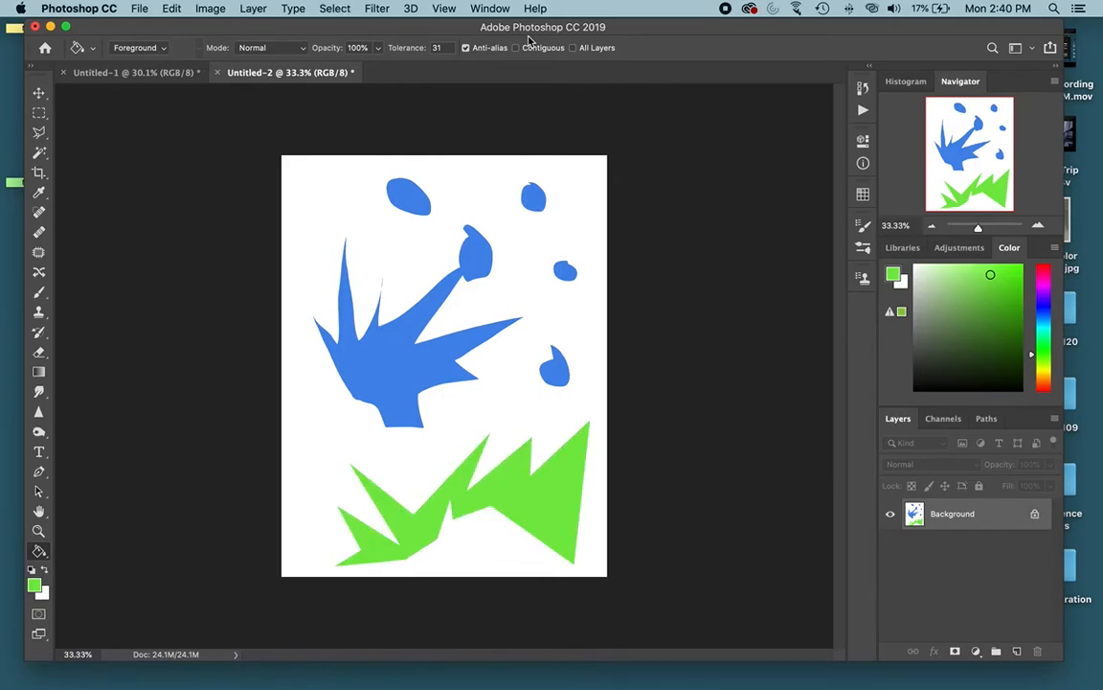
# Restore the jagged selection, brush the tip of its upper-left spike in red, and deselect
pyautogui.press('super+z')
pyautogui.click(994, 327)
pyautogui.click(1014, 280)
pyautogui.click(1044, 264)
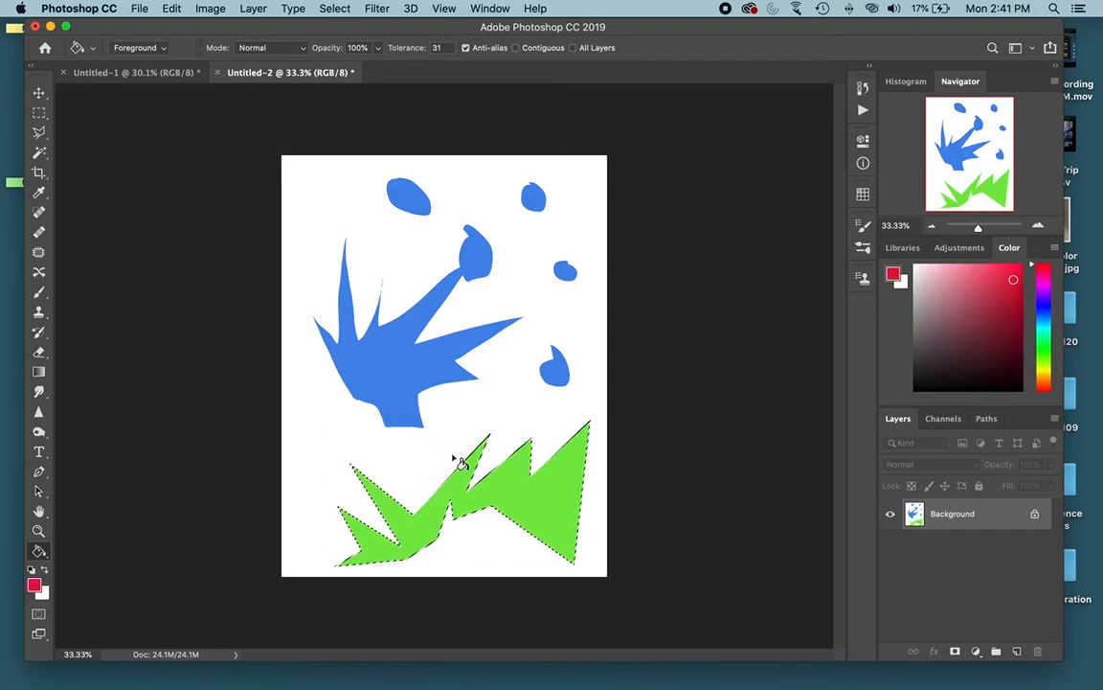
pyautogui.press('b')
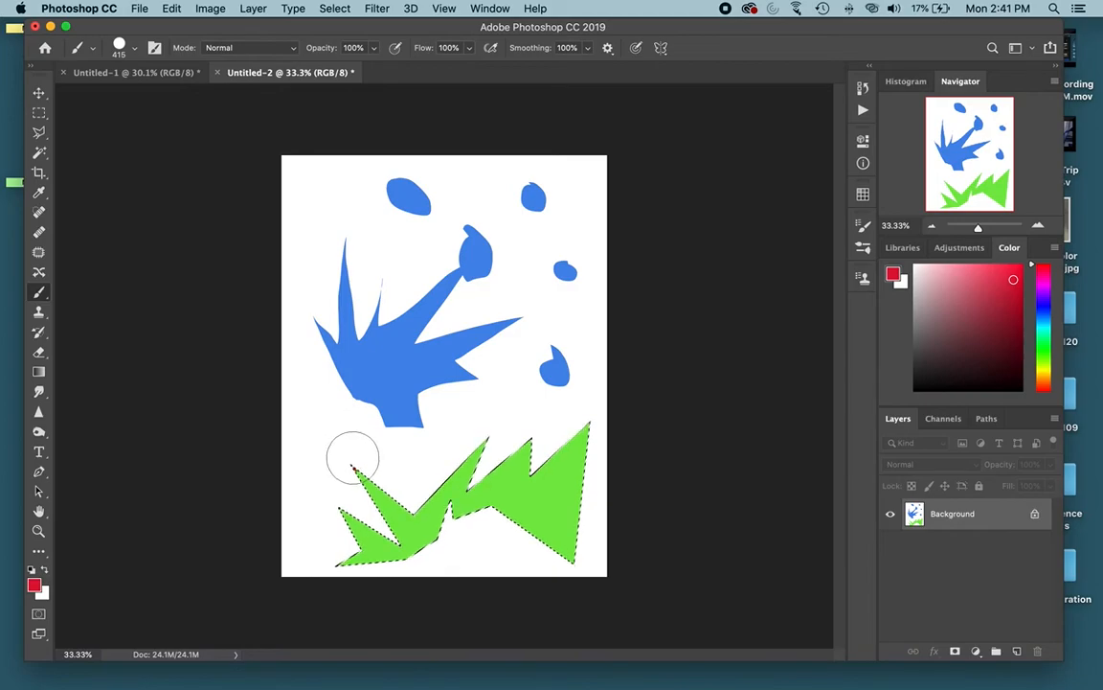
pyautogui.moveTo(356, 469)
pyautogui.mouseDown()
pyautogui.moveTo(393, 482)
pyautogui.moveTo(364, 468)
pyautogui.mouseUp()
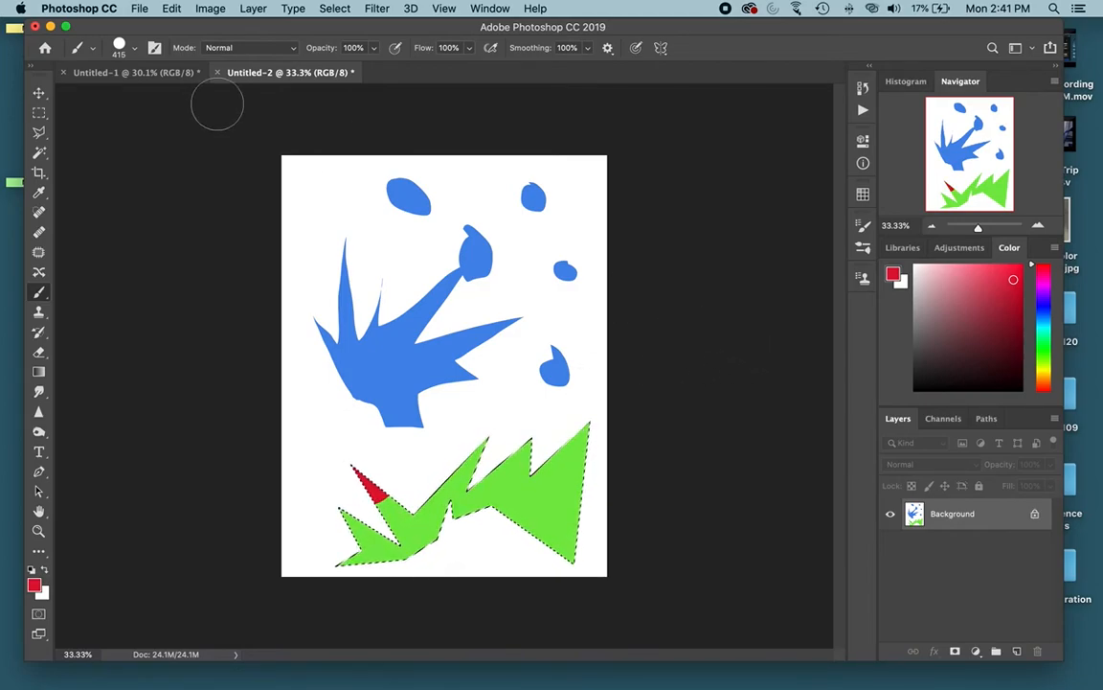
pyautogui.press('super+d')
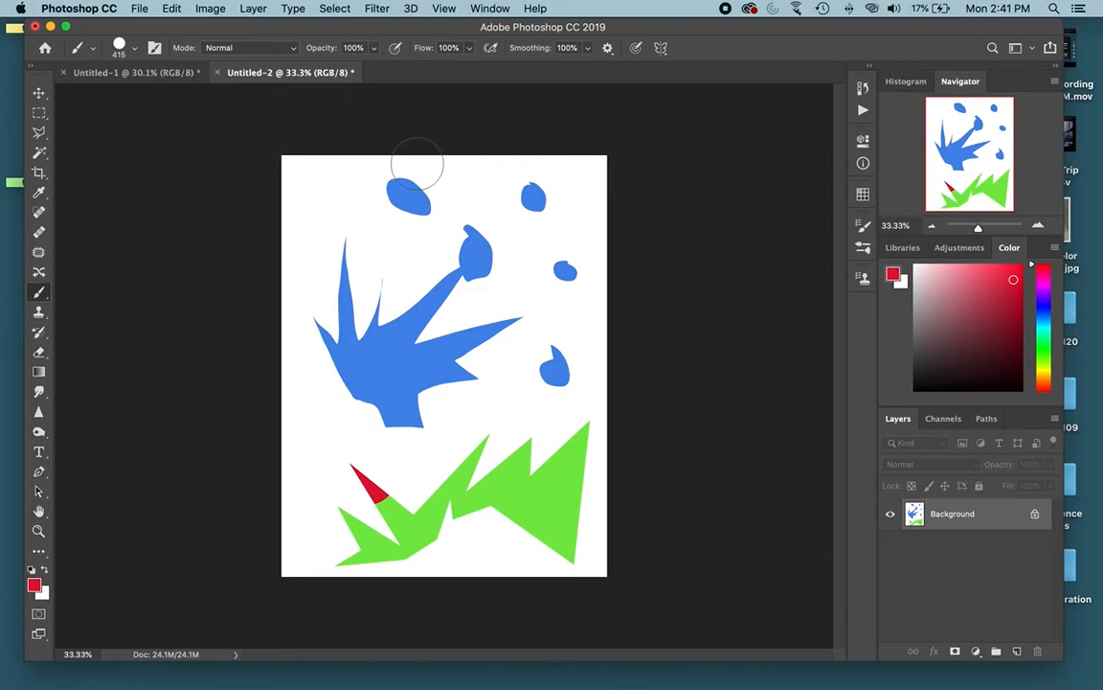
# Select all the blue shapes using the Magic Wand with a tolerance of 1
pyautogui.click(42, 155)
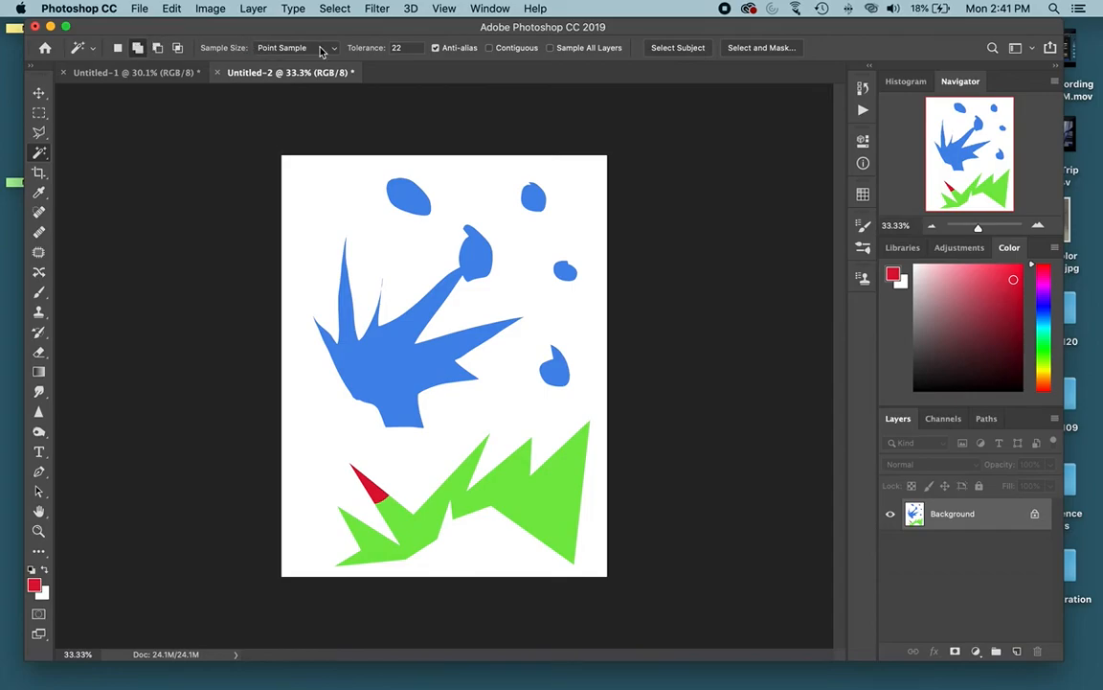
pyautogui.click(350, 46)
pyautogui.write('1')
pyautogui.click(406, 353)
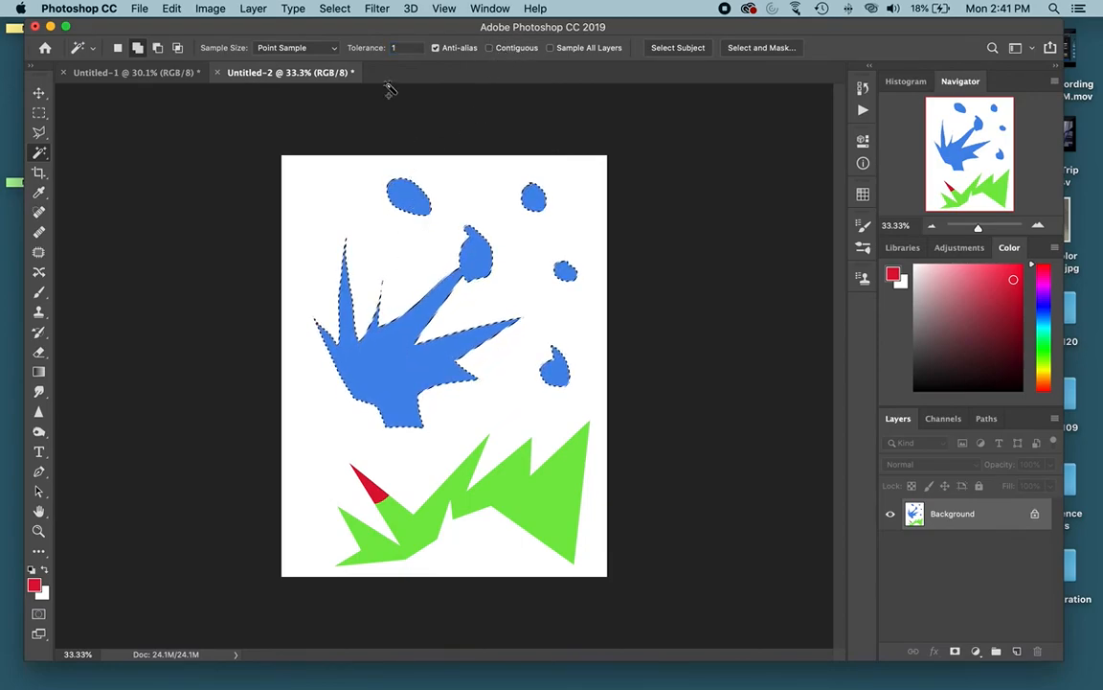
pyautogui.press('super+d')
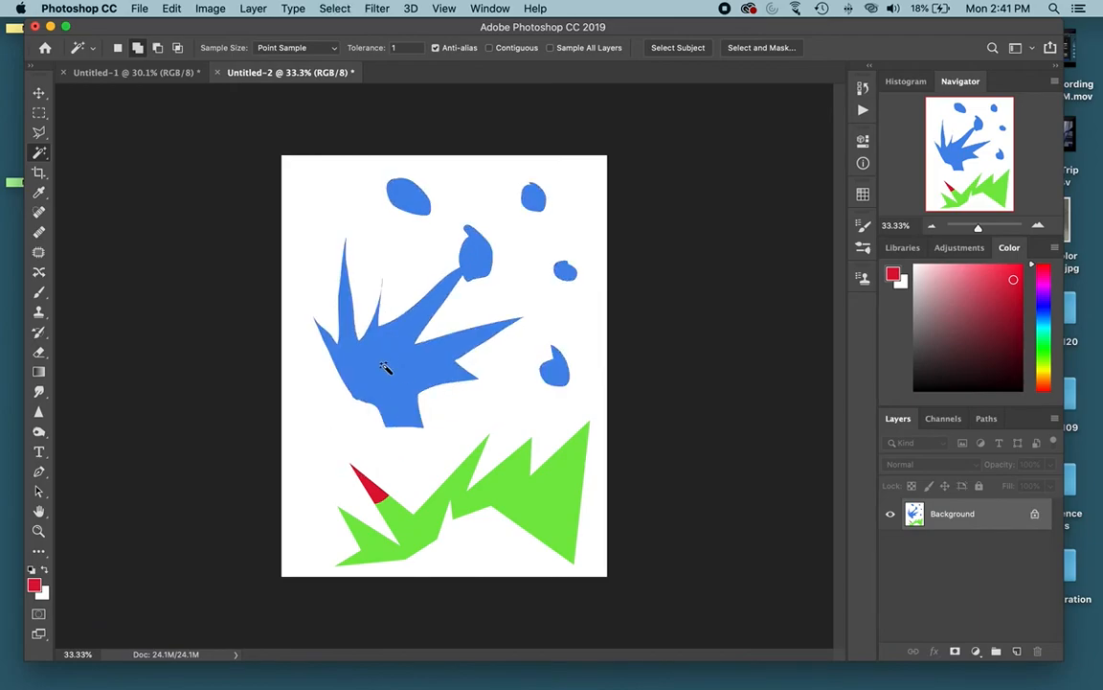
pyautogui.press('super+equal')
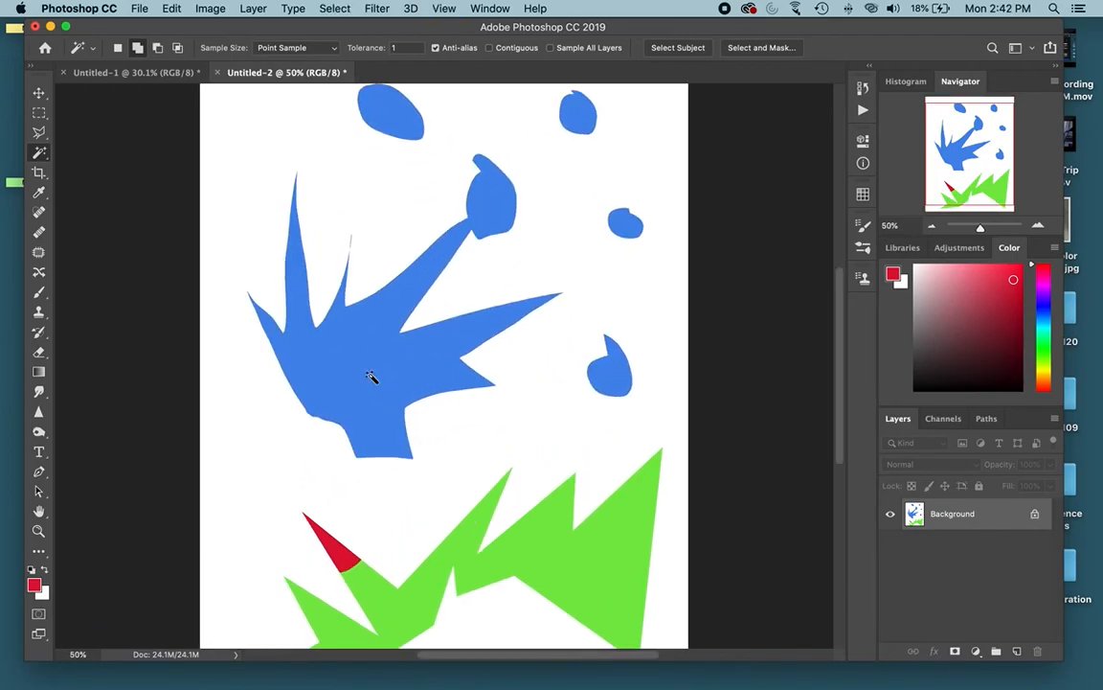
pyautogui.click(340, 373)
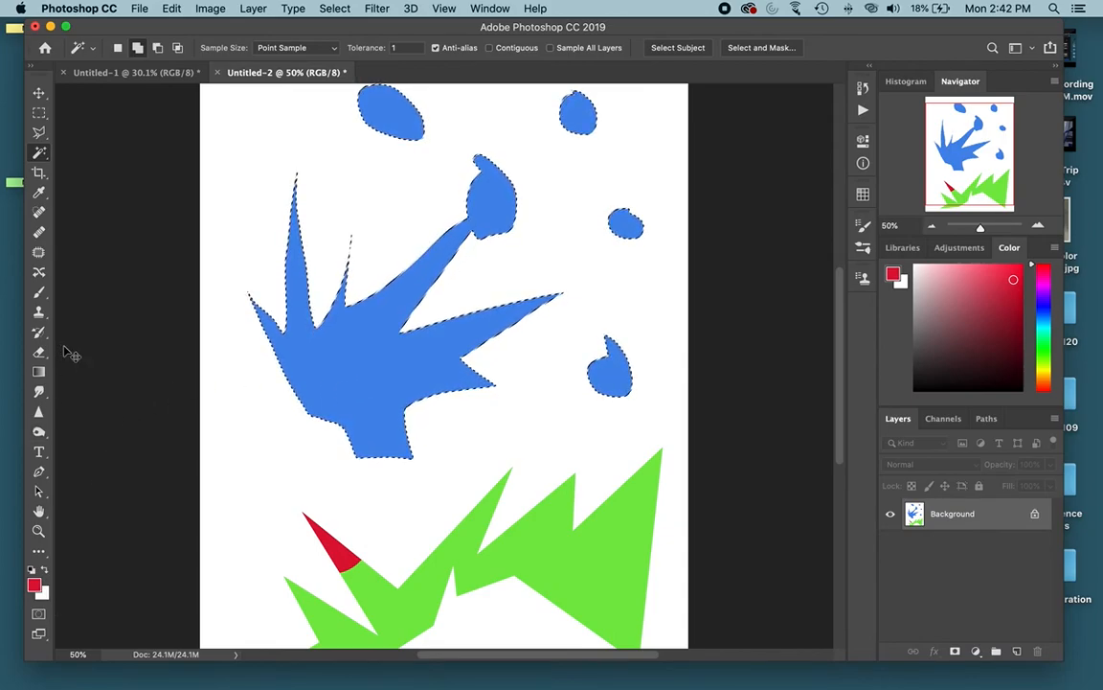
# Brush red onto the blue shape's two upper-left spikes, center and lower-left edge within the selection, then deselect
pyautogui.press('b')
pyautogui.click(294, 237)
pyautogui.click(343, 264)
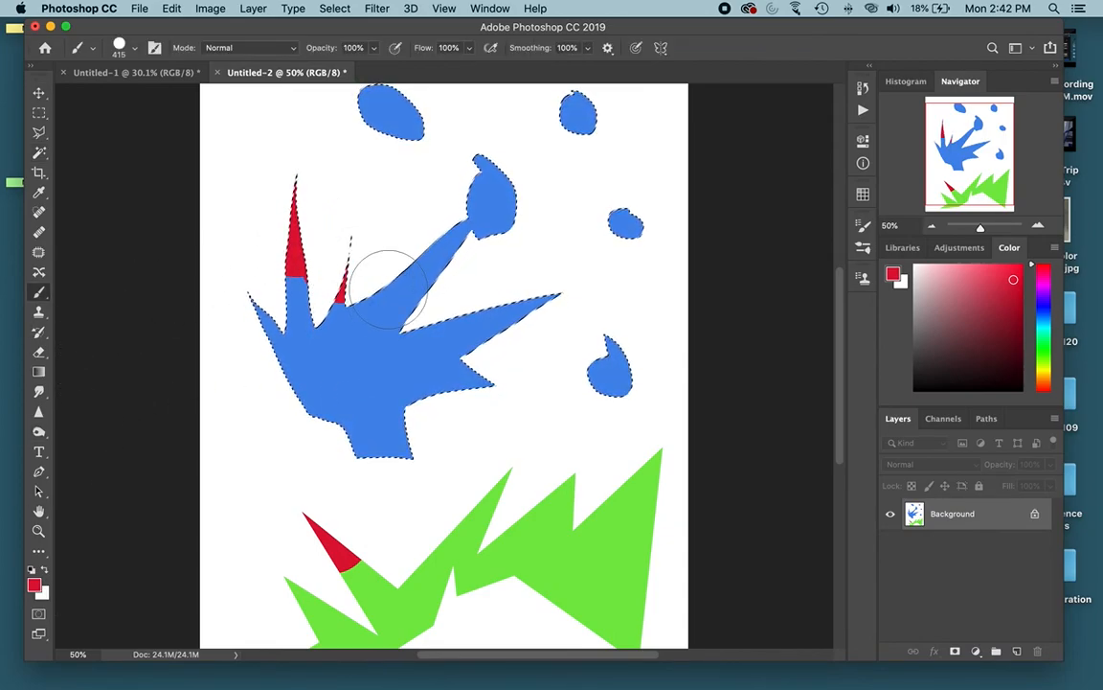
pyautogui.click(373, 363)
pyautogui.click(314, 396)
pyautogui.press('super+d')
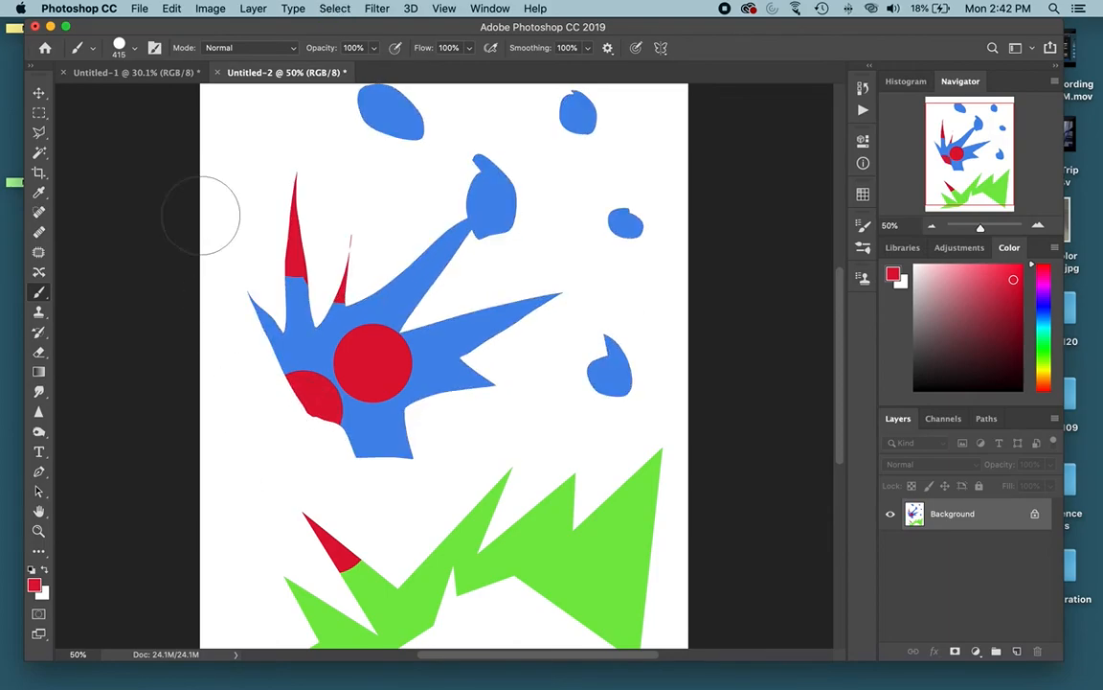
# Select the green area and then all the red areas with the non-contiguous Magic Wand, and deselect
pyautogui.press('w')
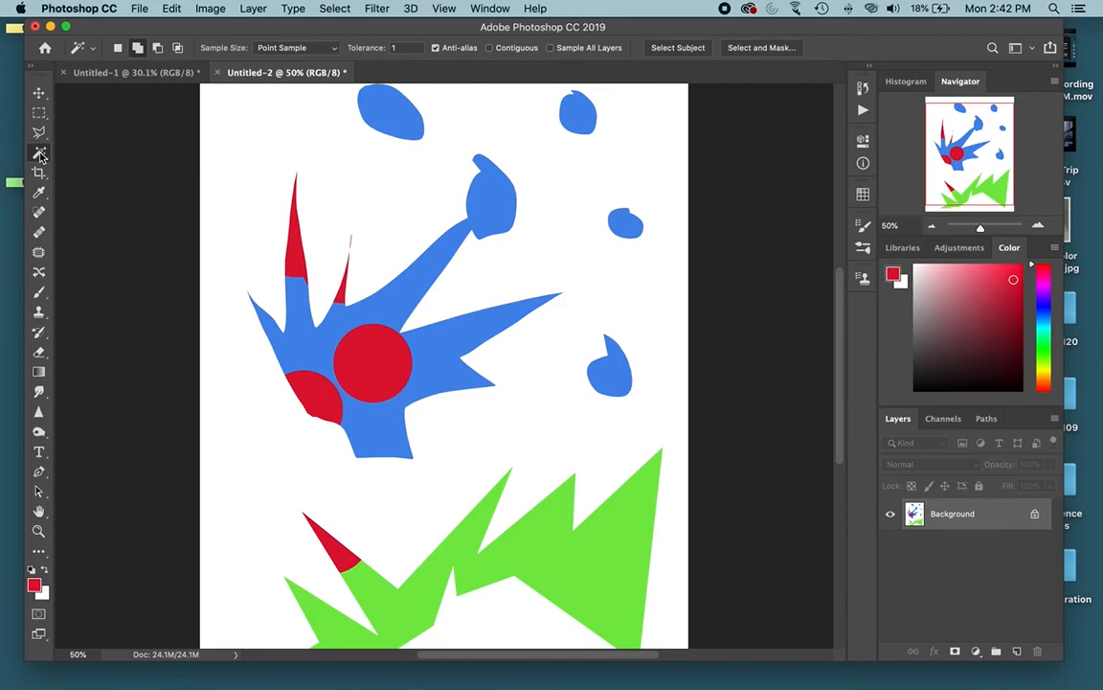
pyautogui.scroll(-5, 525, 332)
pyautogui.click(596, 323)
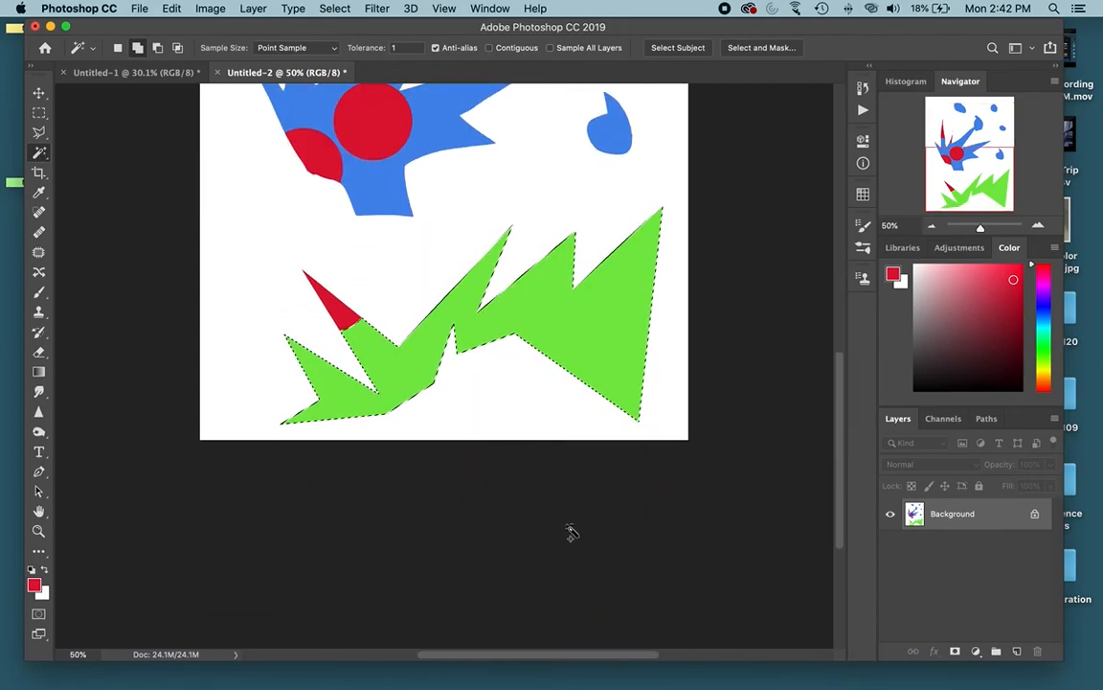
pyautogui.click(348, 312)
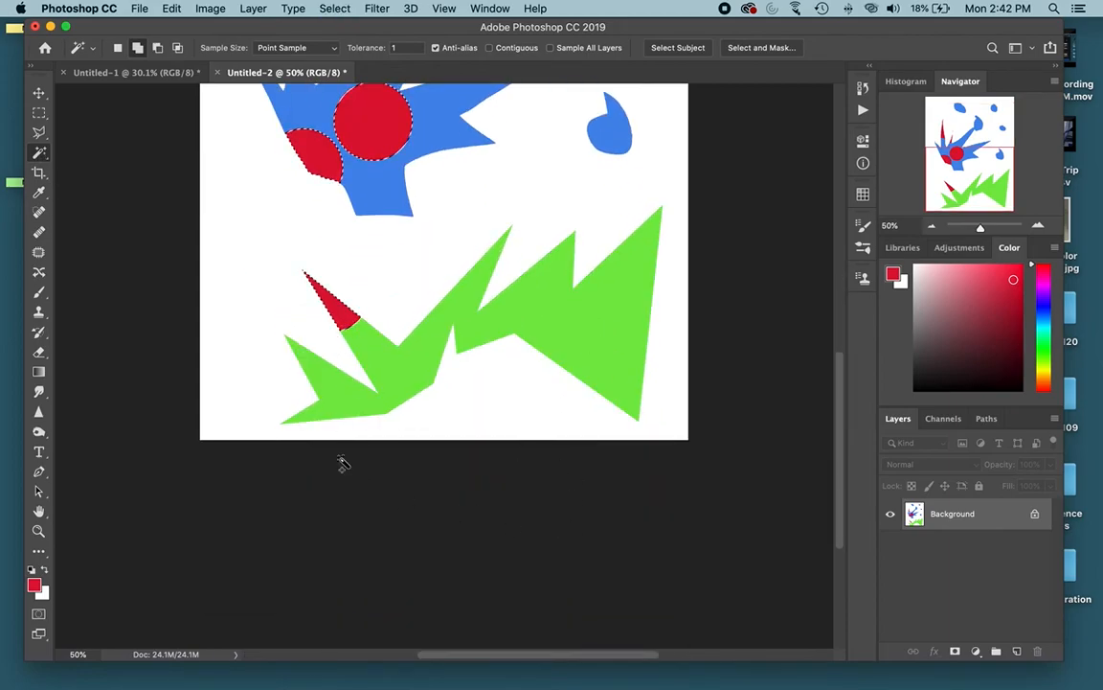
pyautogui.scroll(5, 343, 463)
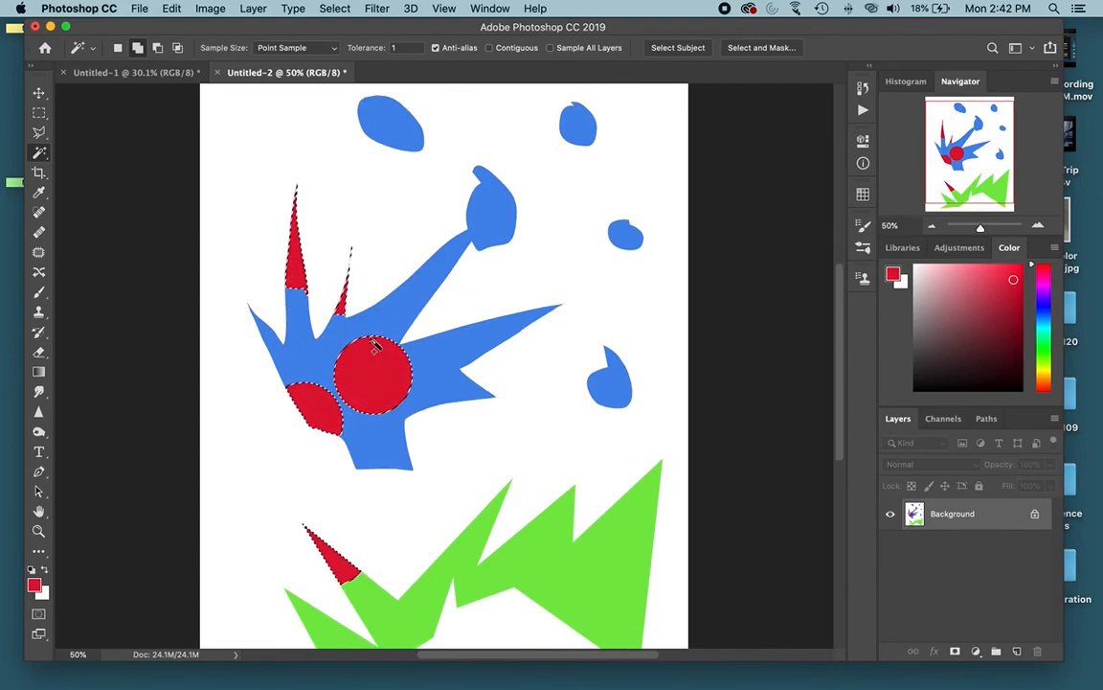
pyautogui.press('super+d')
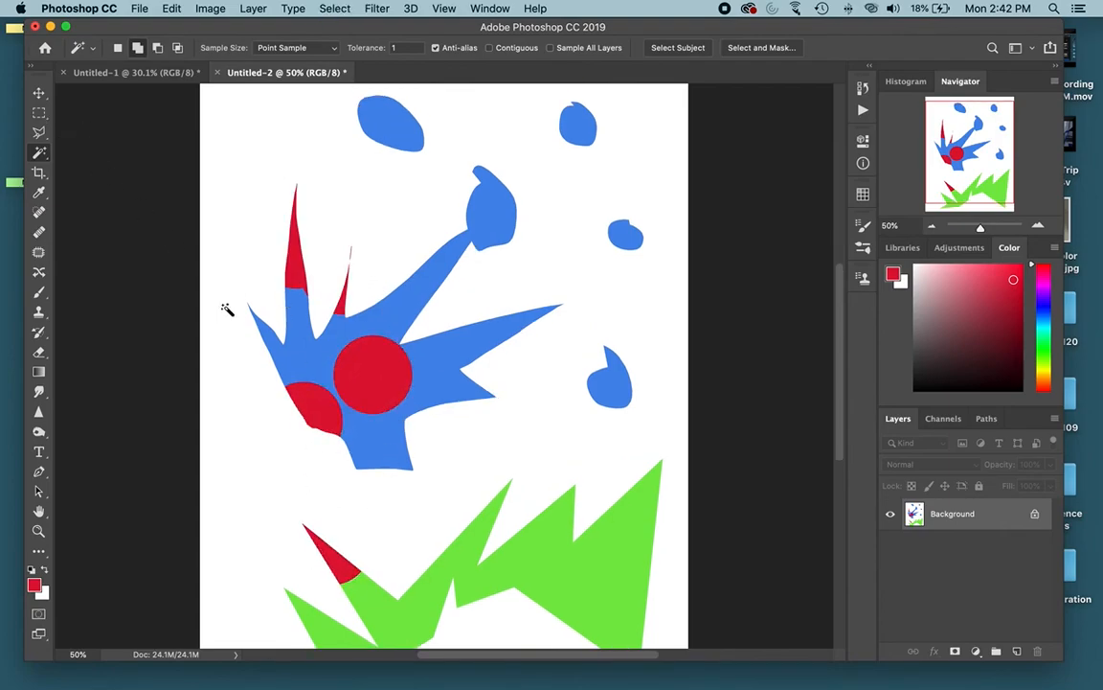
# Turn on Contiguous for the Magic Wand and select the red circle, lower-left patch and two spike tips together
pyautogui.click(490, 48)
pyautogui.click(383, 378)
pyautogui.keyDown('shift'); pyautogui.click(318, 402); pyautogui.keyUp('shift')
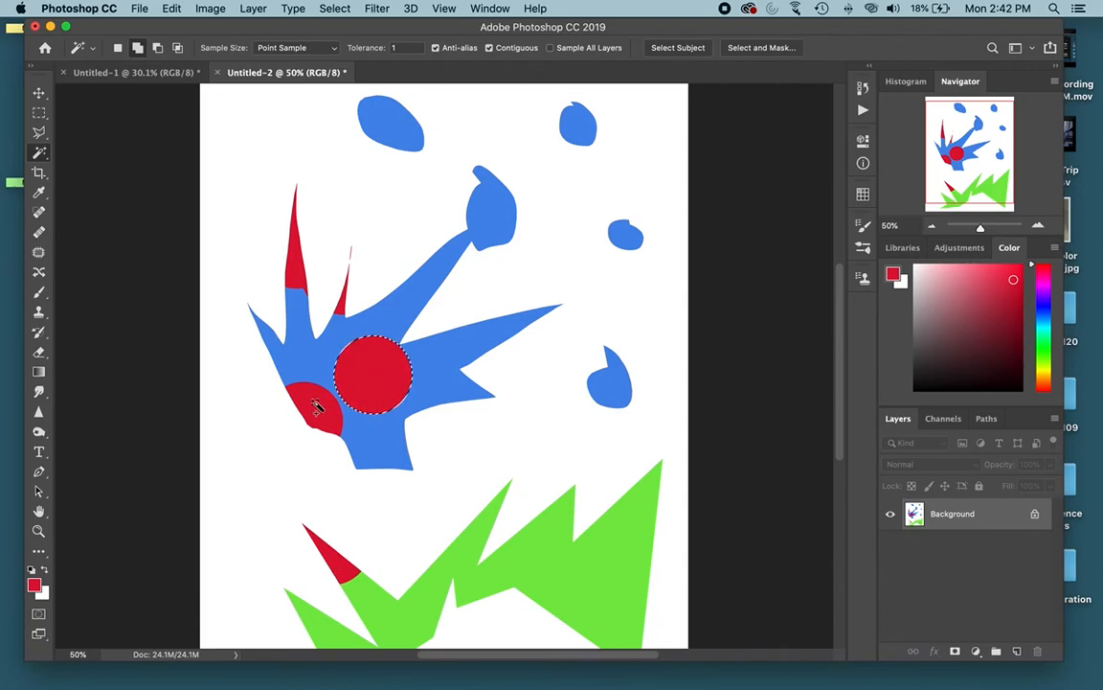
pyautogui.keyDown('shift'); pyautogui.click(293, 251); pyautogui.keyUp('shift')
pyautogui.keyDown('shift'); pyautogui.click(341, 299); pyautogui.keyUp('shift')
# Add a freehand, cloud-like area in the page's upper-left corner to the selection with the Lasso tool
pyautogui.scroll(-3, 363, 390)
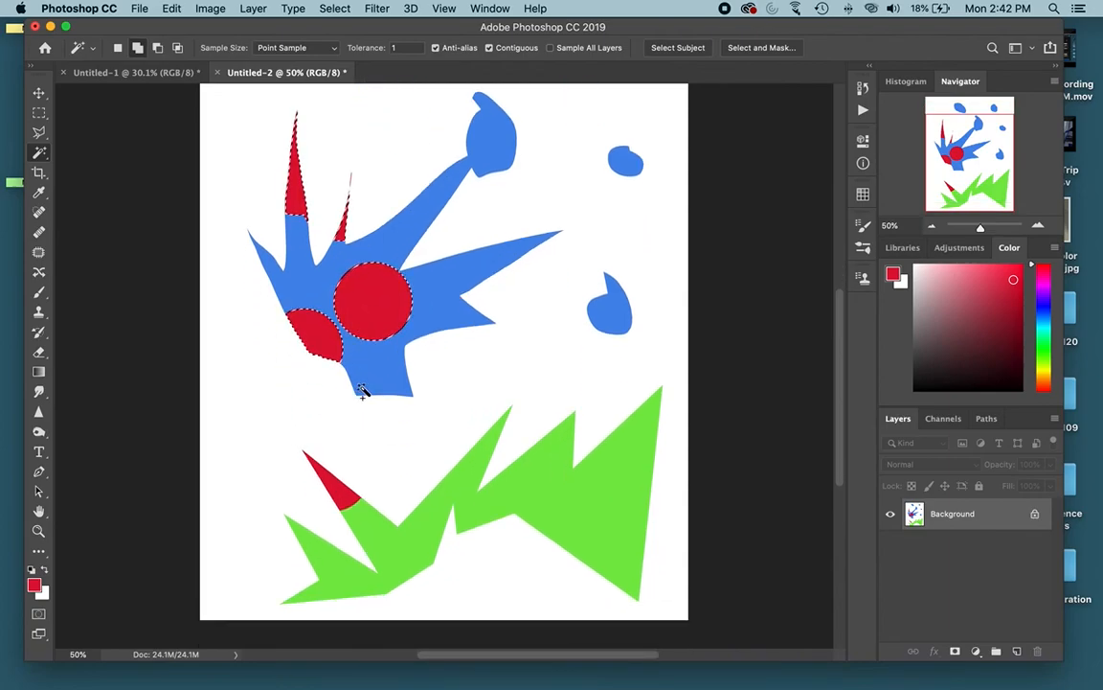
pyautogui.press('super+minus')
pyautogui.press('super+minus')
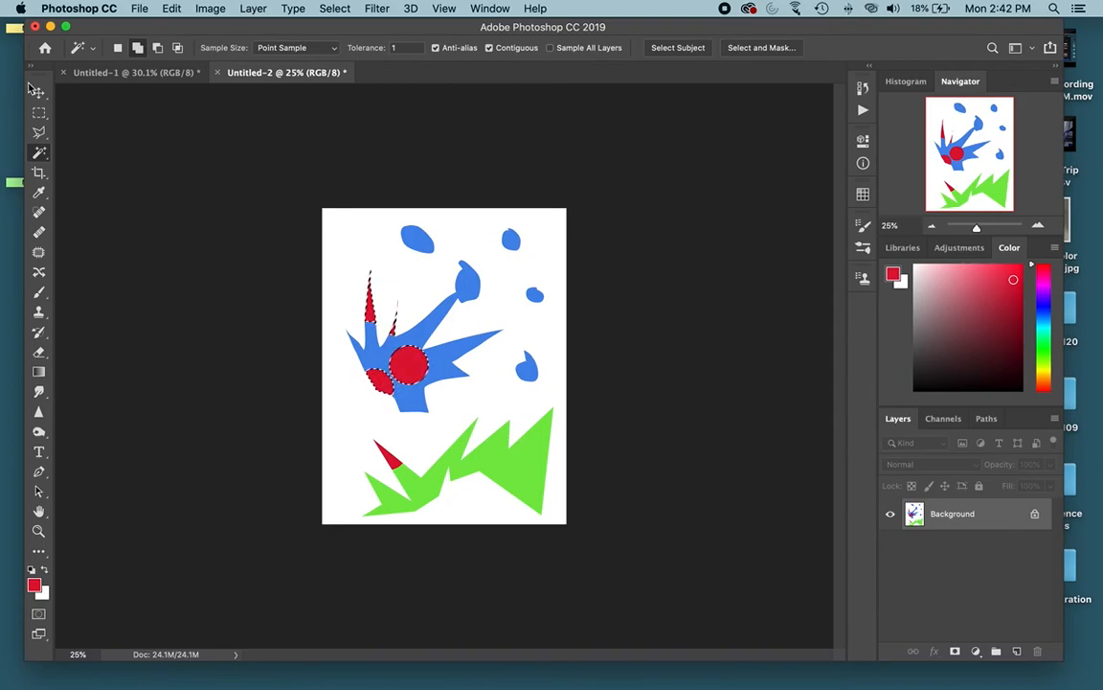
pyautogui.moveTo(38, 133); pyautogui.dragTo(90, 122)
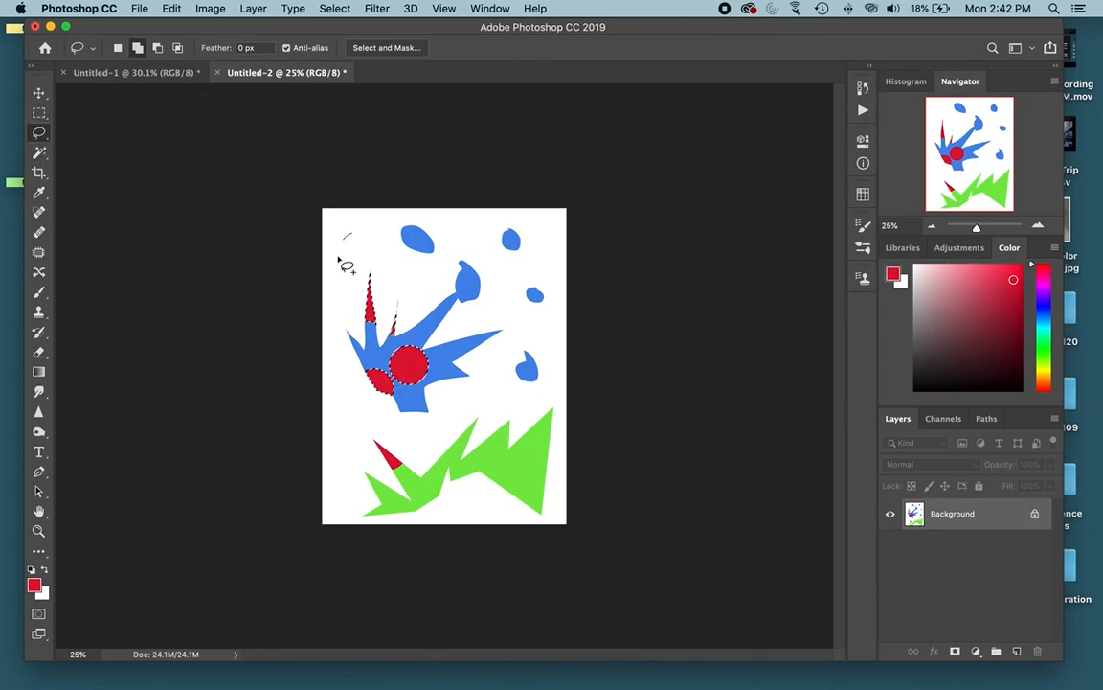
pyautogui.moveTo(371, 239); pyautogui.dragTo(355, 228)
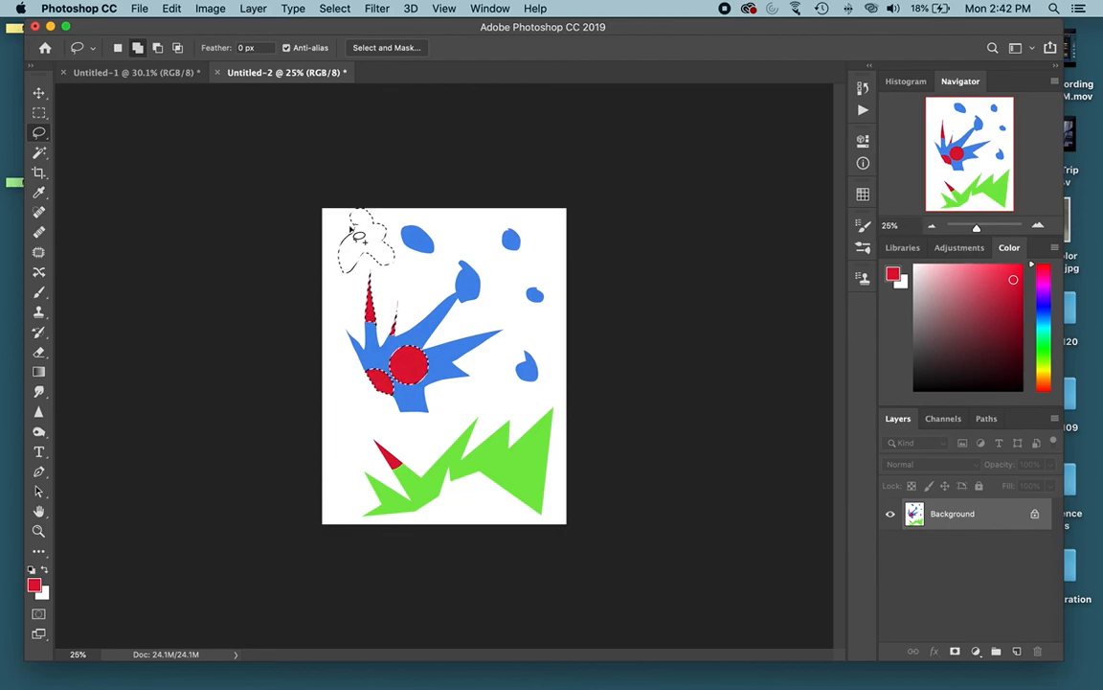
# Fill the cloud-like selected area with bright orange using the Paint Bucket, and deselect
pyautogui.click(1043, 352)
pyautogui.click(1042, 381)
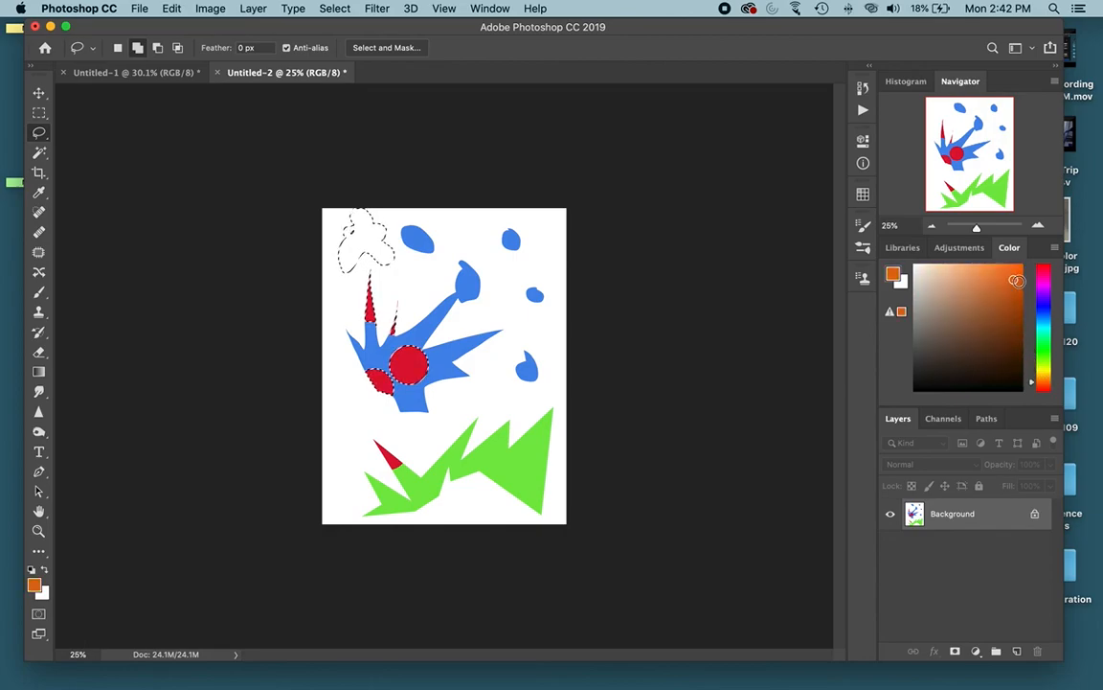
pyautogui.press('g')
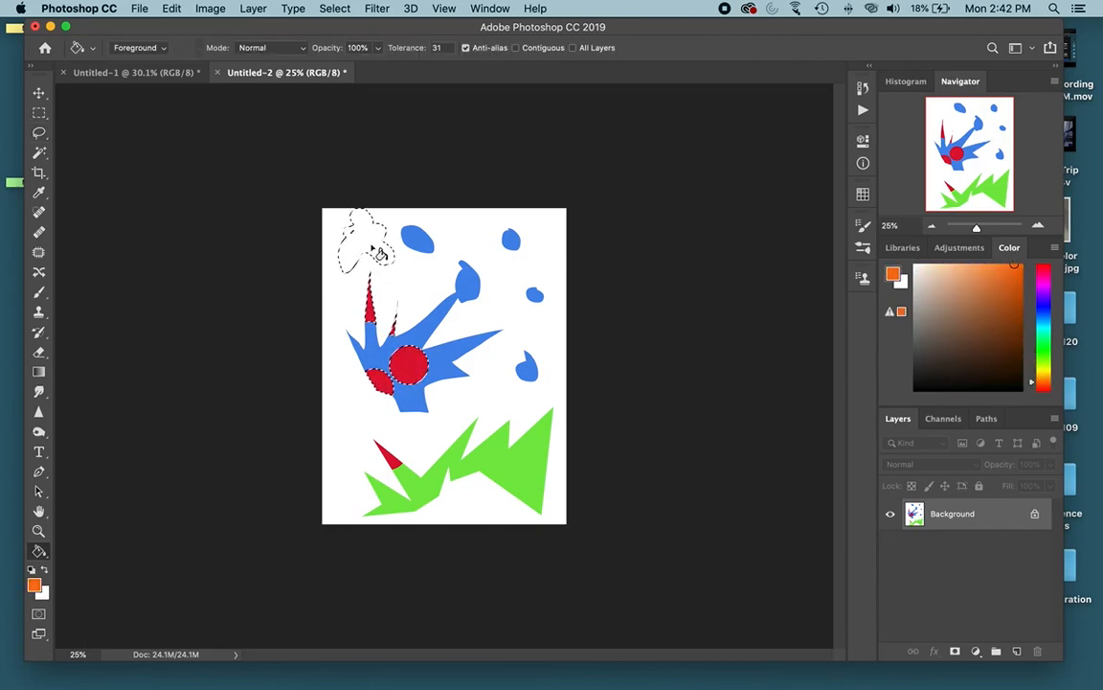
pyautogui.click(381, 240)
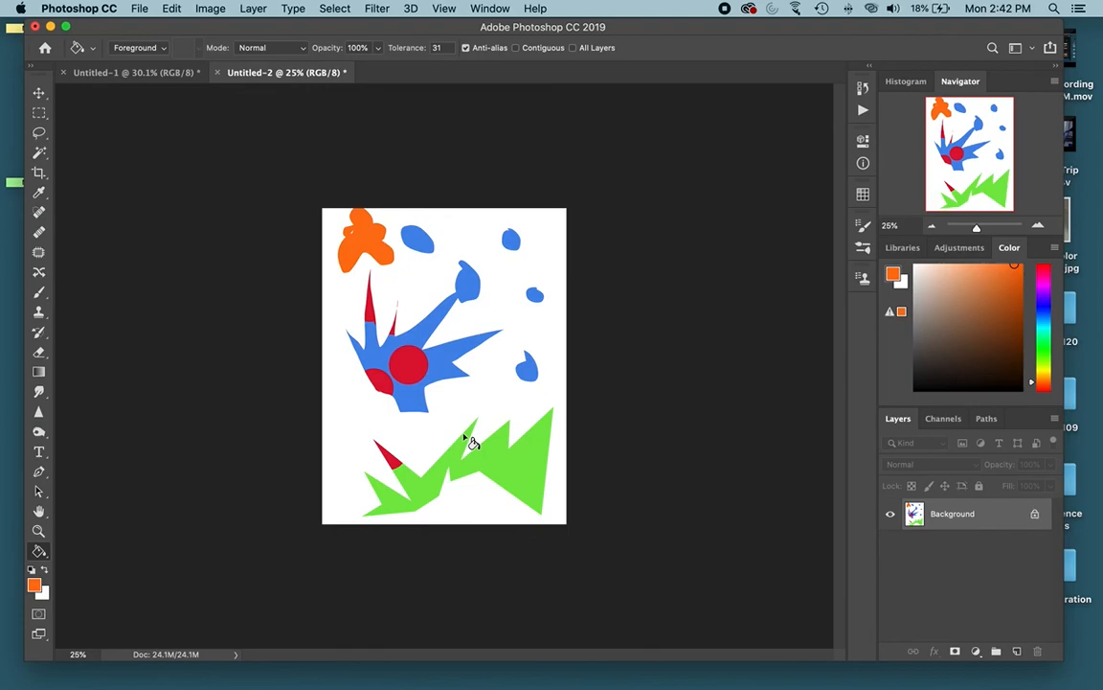